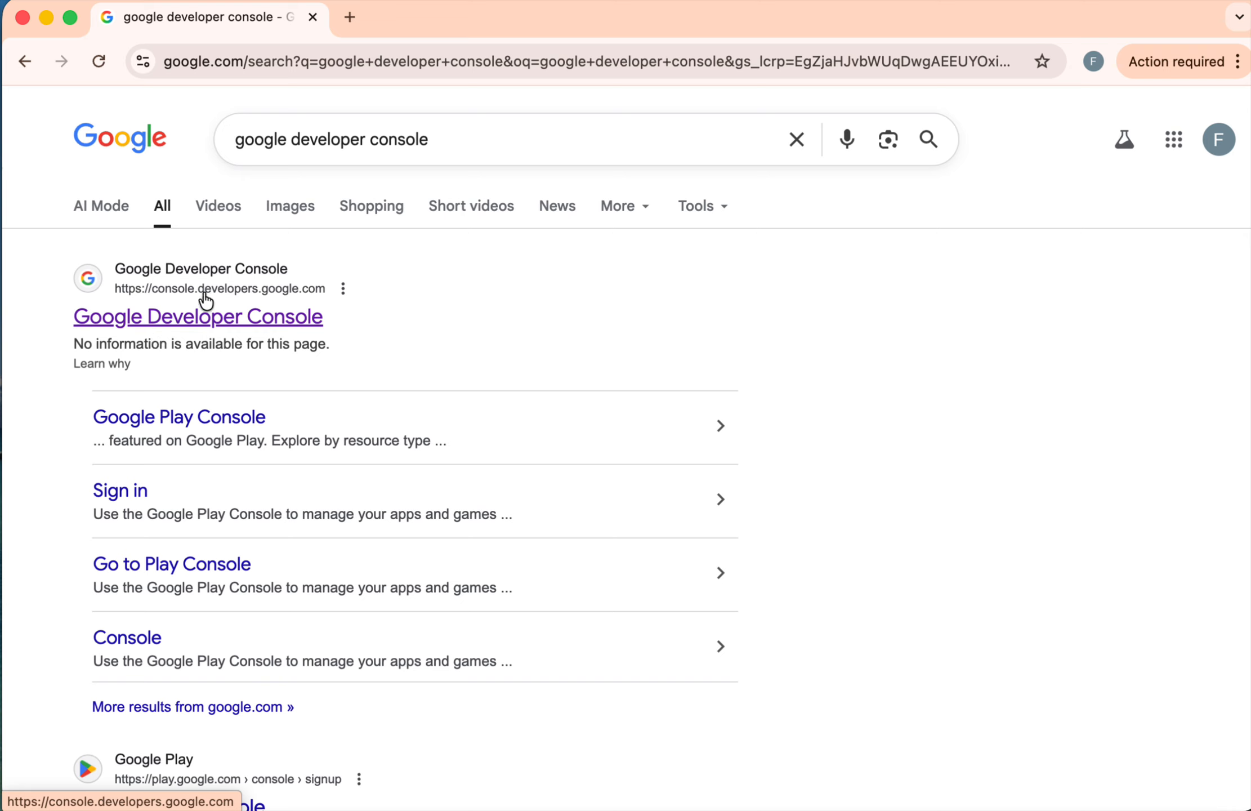
Step: Open the Google Developer Console from the search results and go to its APIs and services page
click(224, 326)
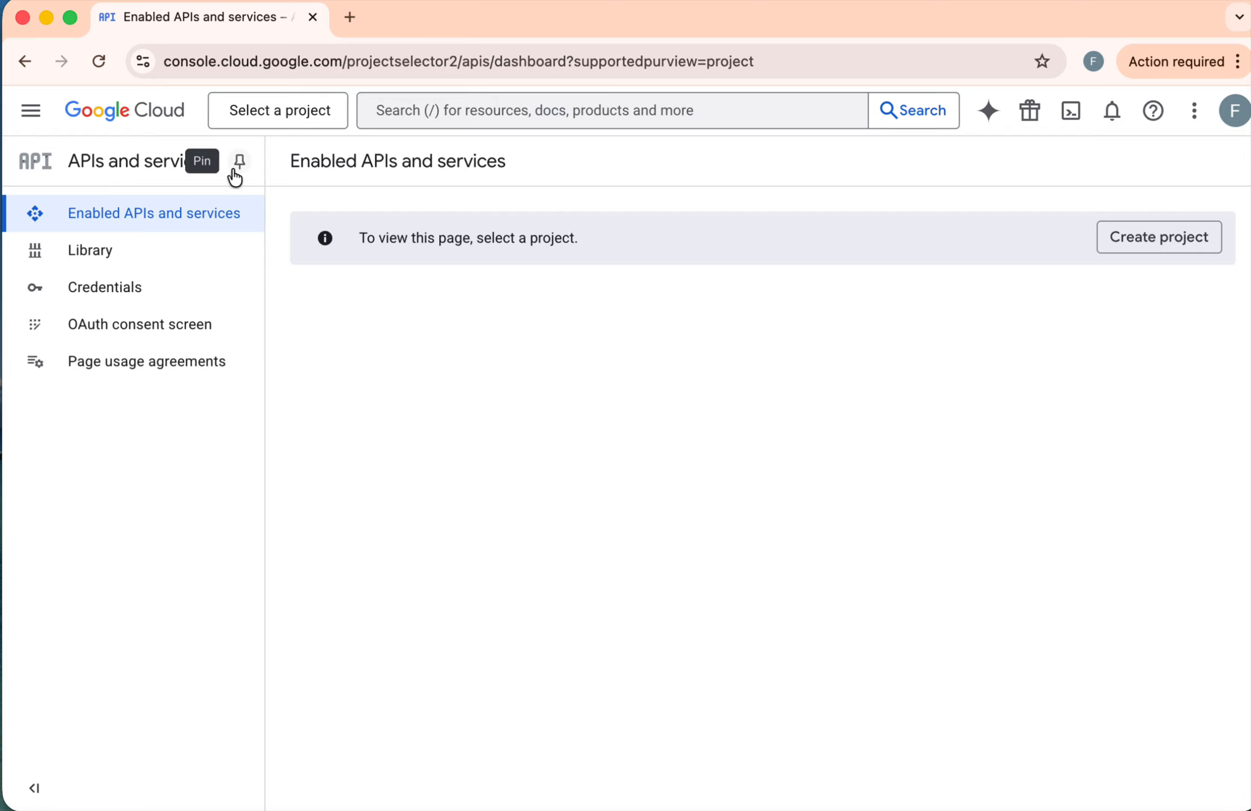
click(31, 112)
mouse_move(113, 488)
mouse_move(148, 592)
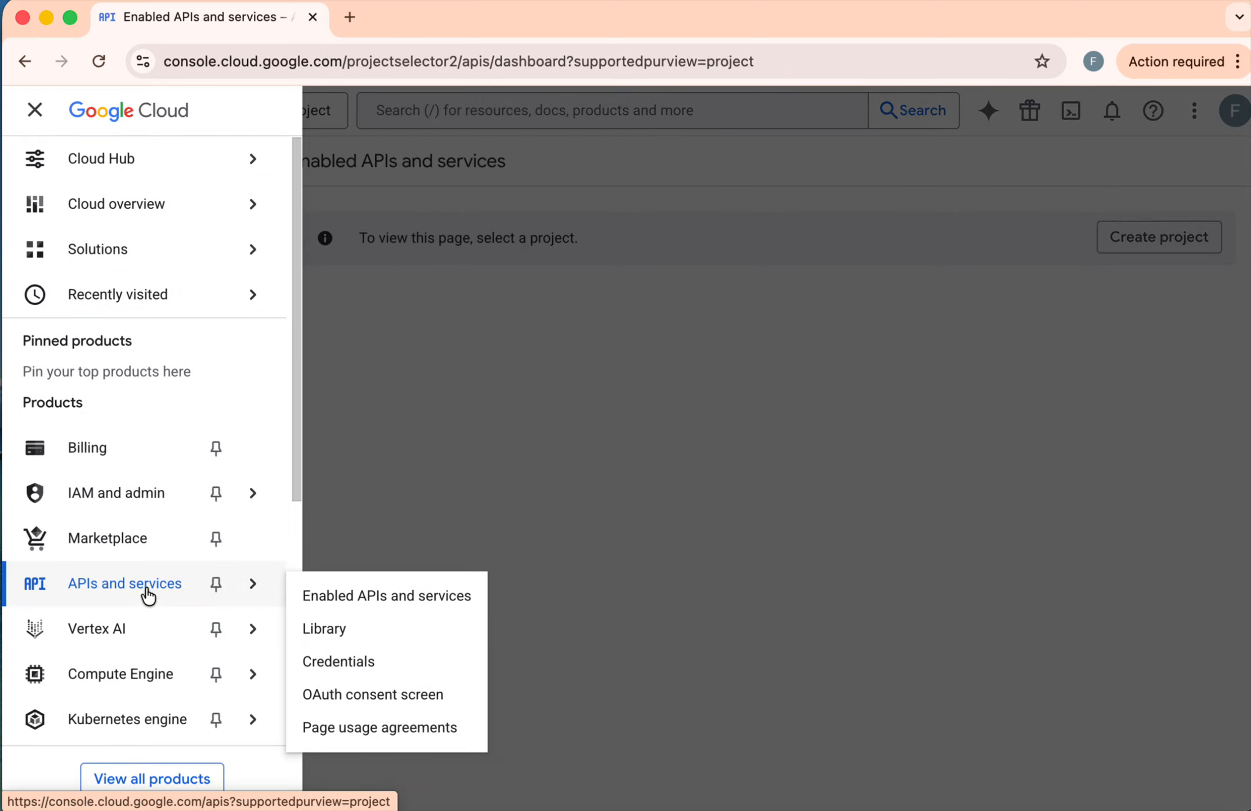
click(120, 585)
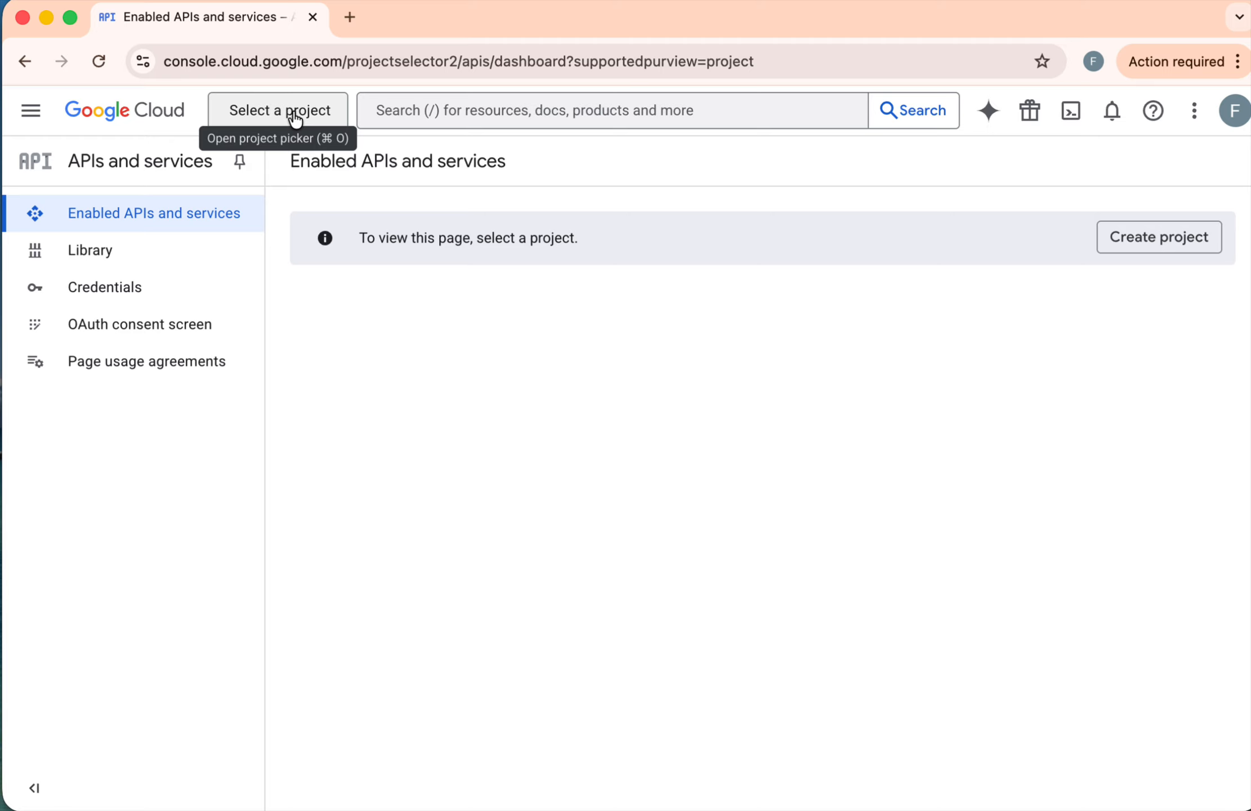
Step: Create a new Google Cloud project, keeping the suggested name and No organisation as its location
click(294, 117)
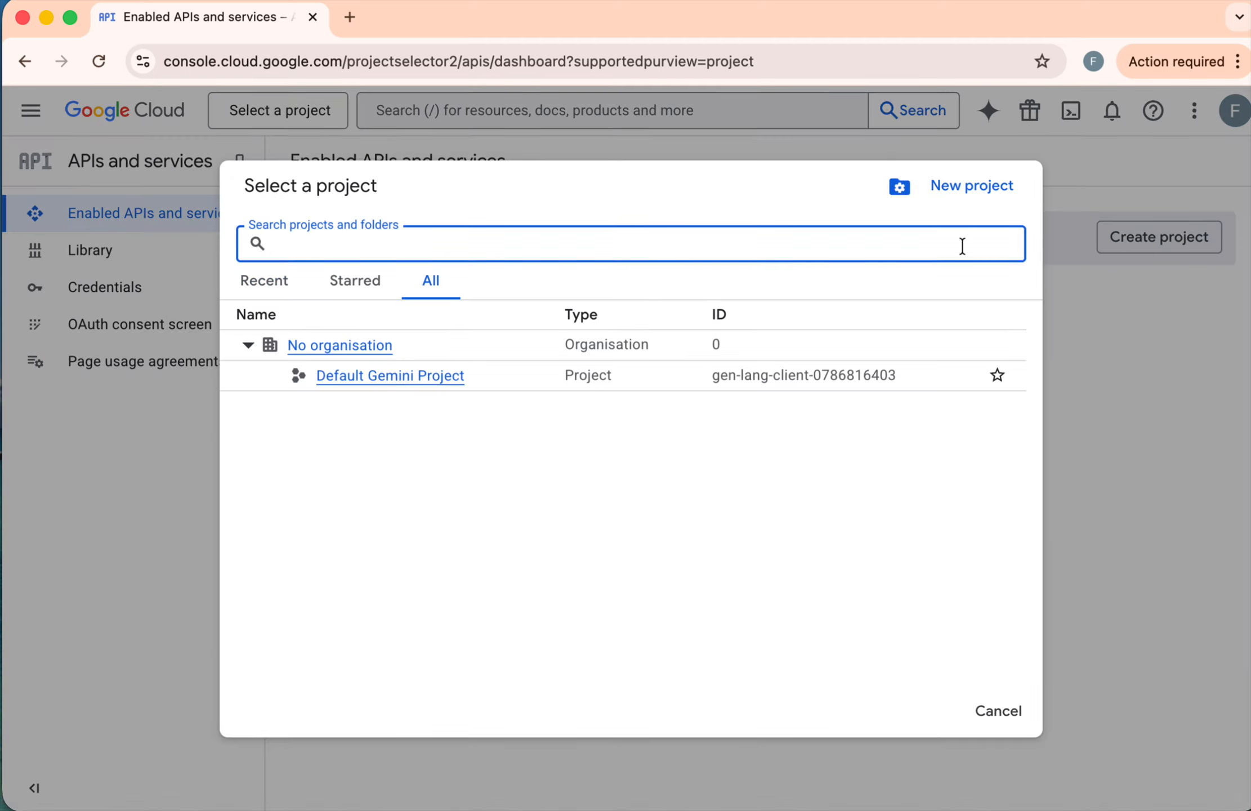
click(968, 192)
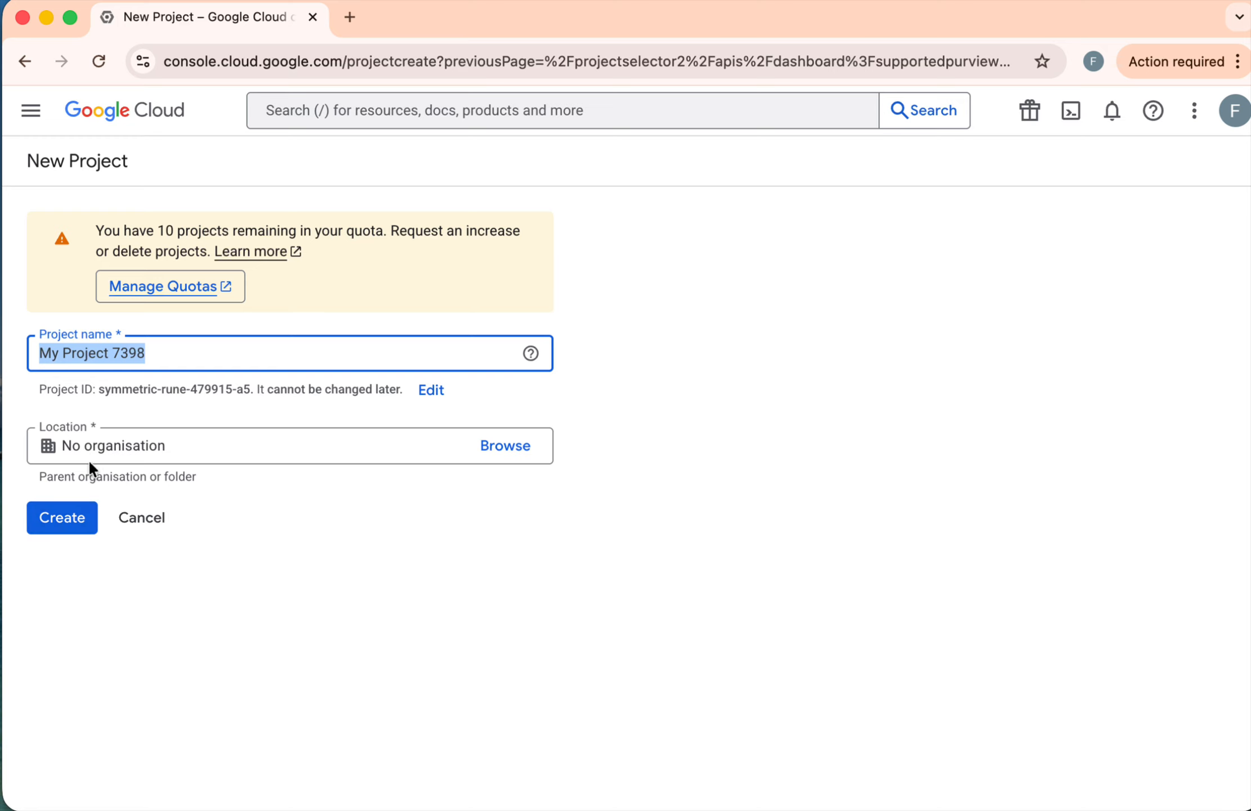
click(62, 521)
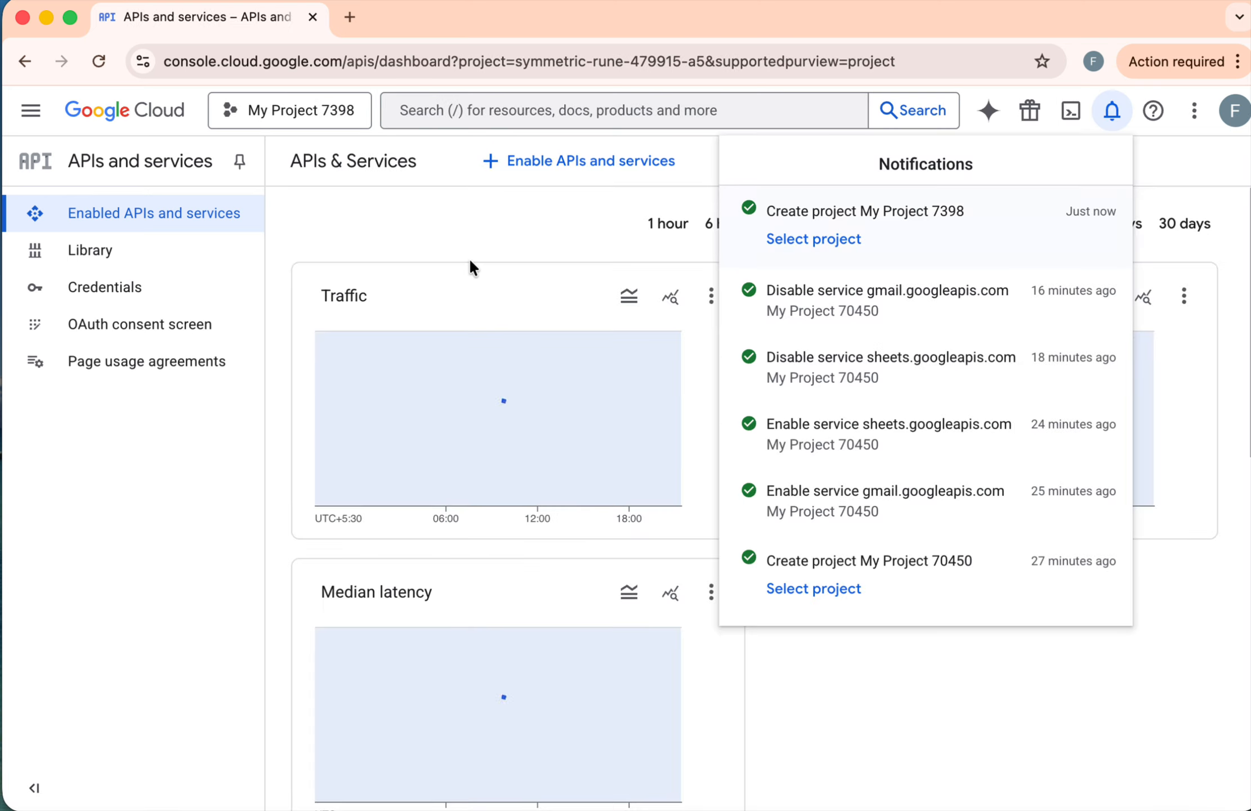
click(551, 206)
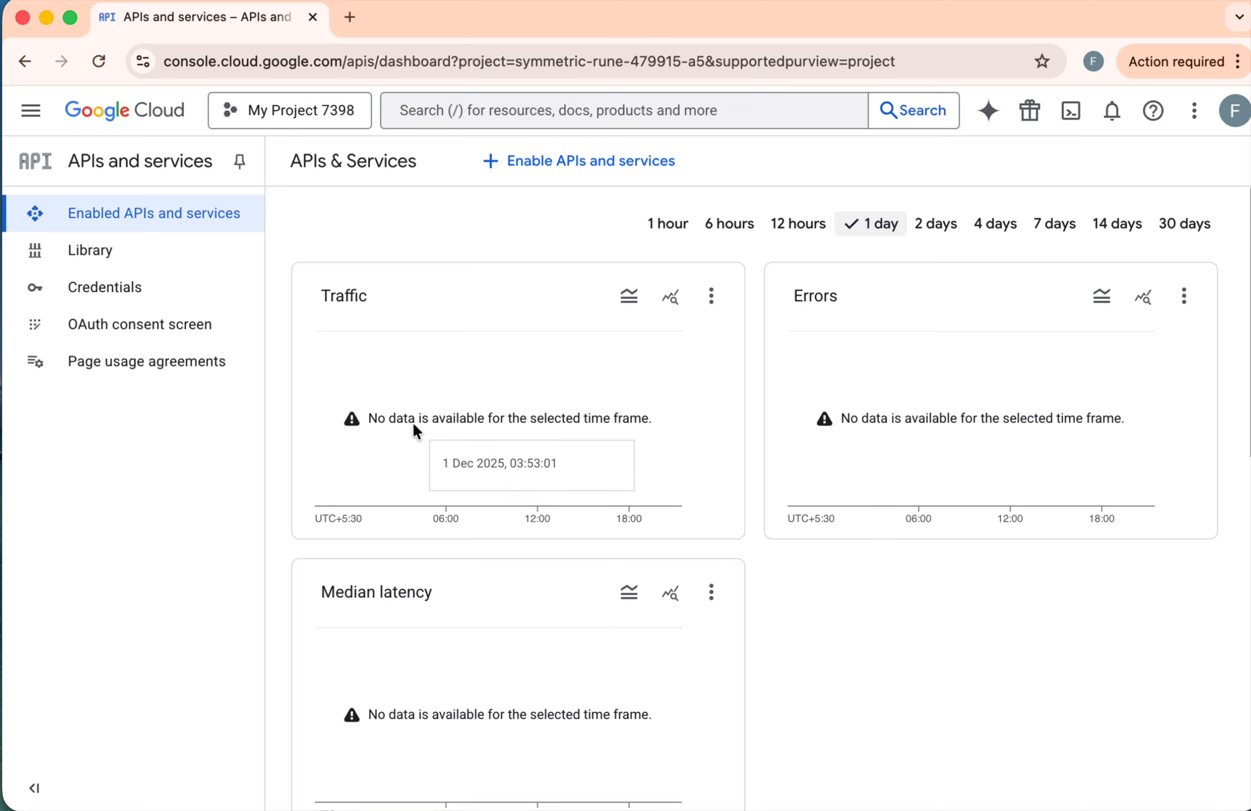
Step: Find the Gmail API under Google Workspace in the API Library and enable it for the project
click(128, 253)
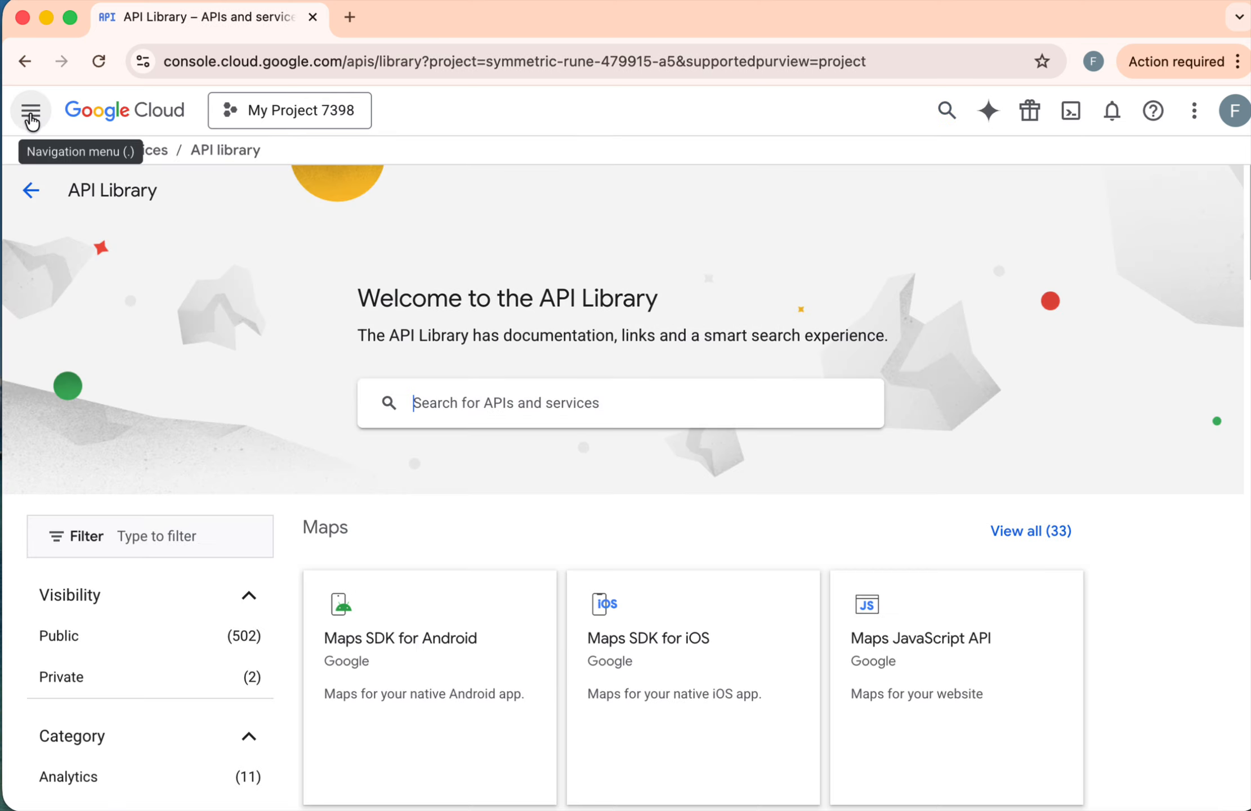
click(31, 194)
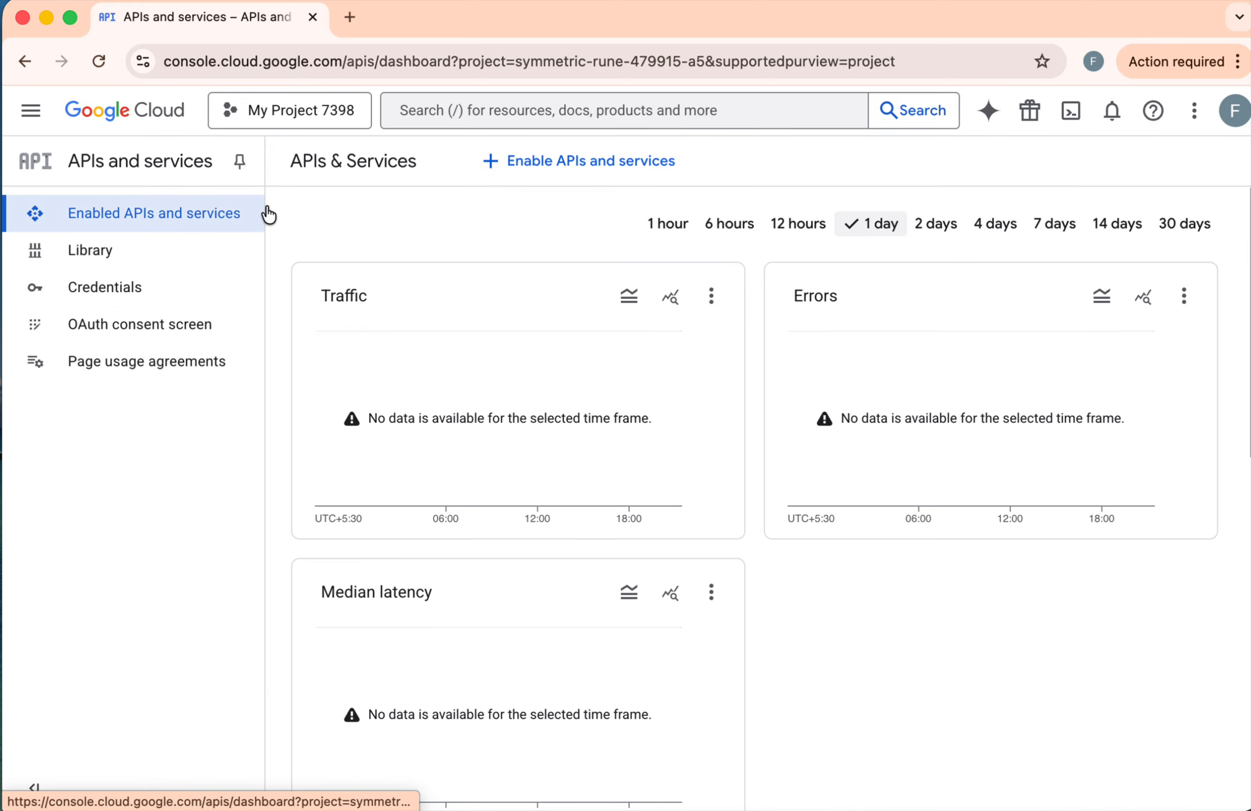
click(99, 259)
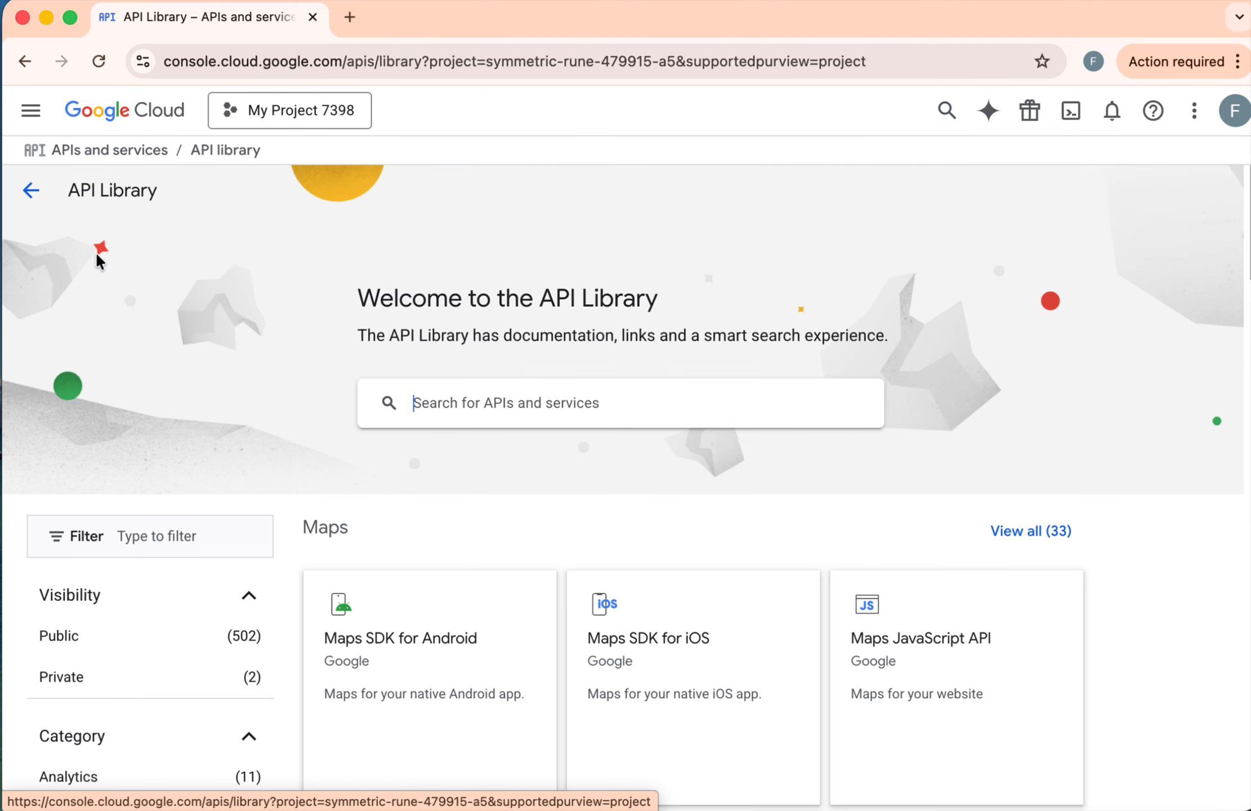
scroll(863, 558, down, 10)
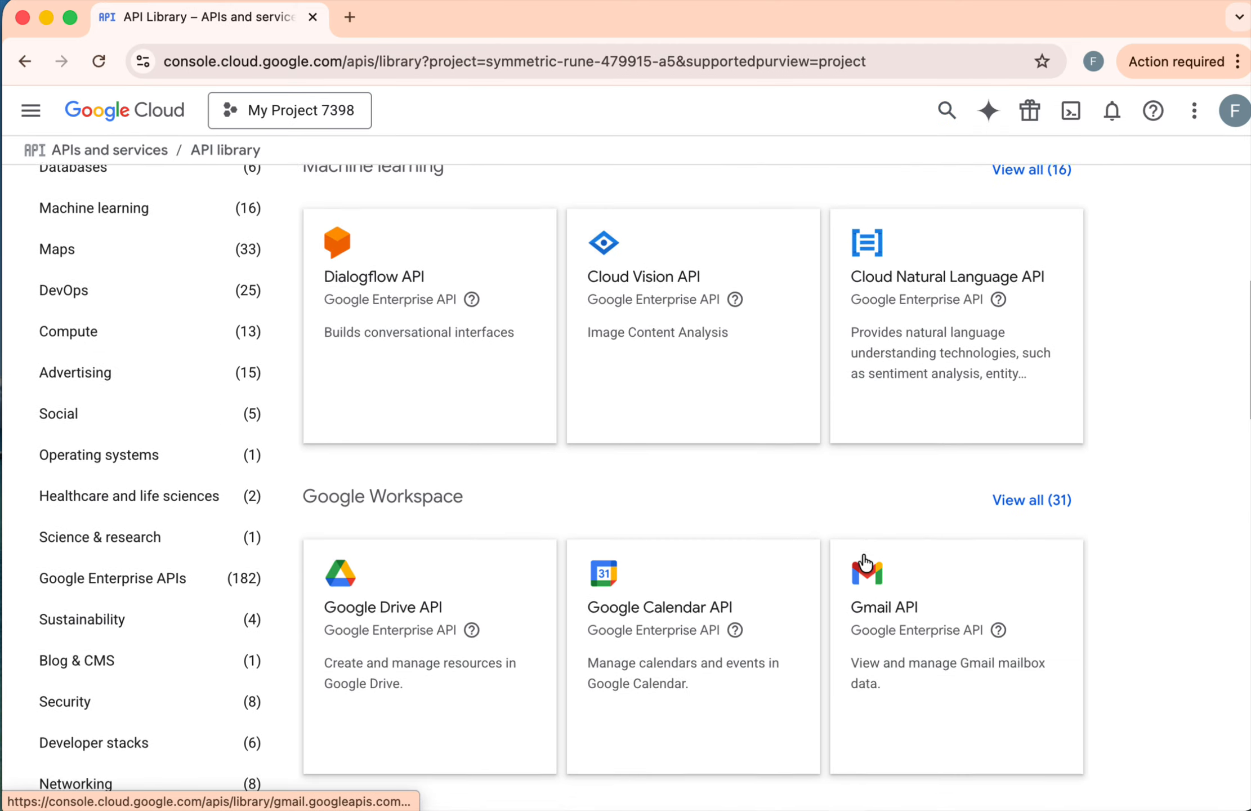
scroll(863, 559, down, 4)
scroll(863, 559, up, 8)
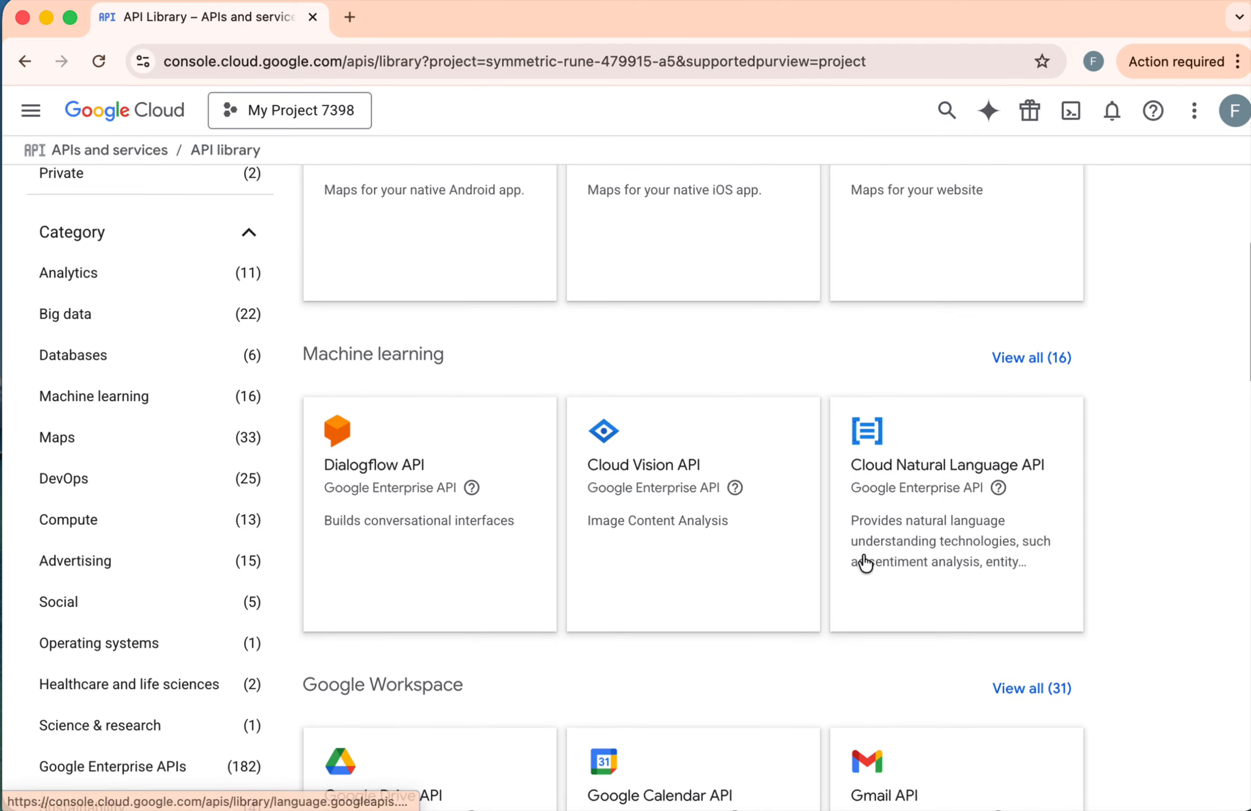
scroll(863, 559, down, 3)
scroll(863, 561, down, 1)
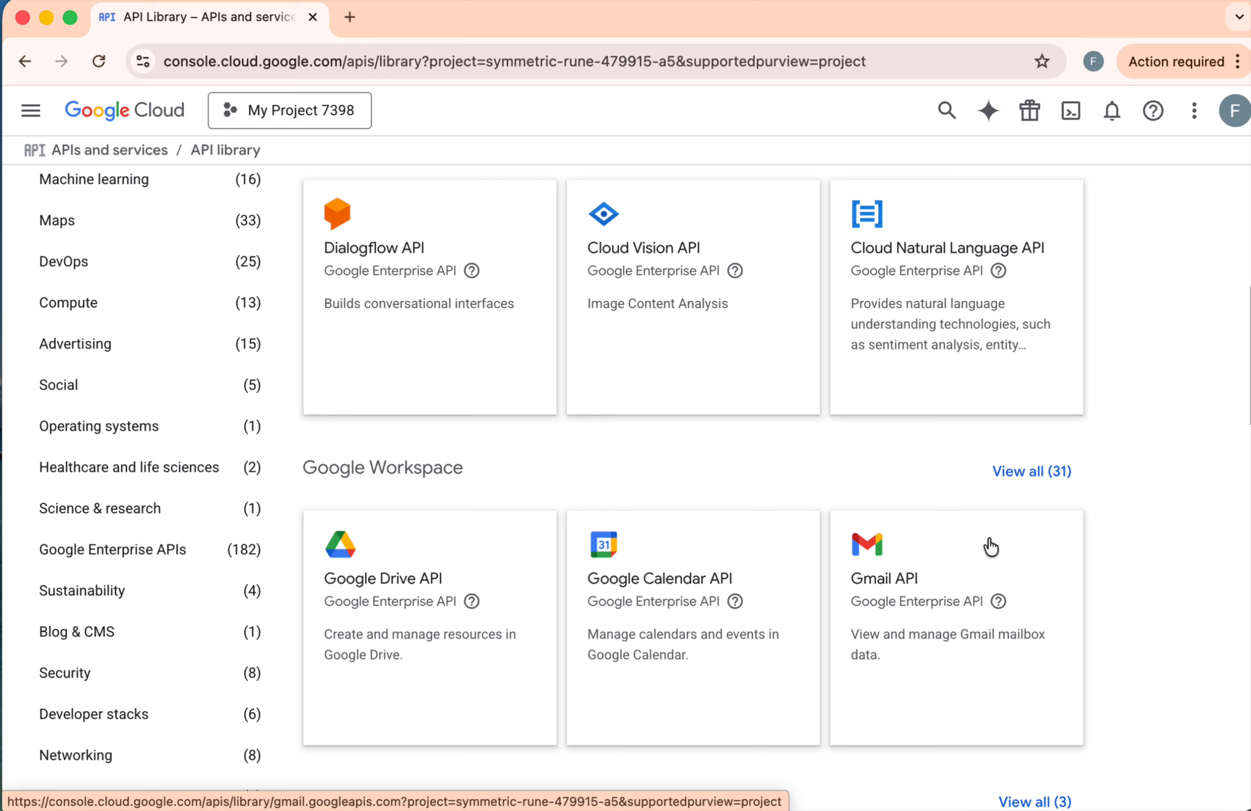
click(936, 644)
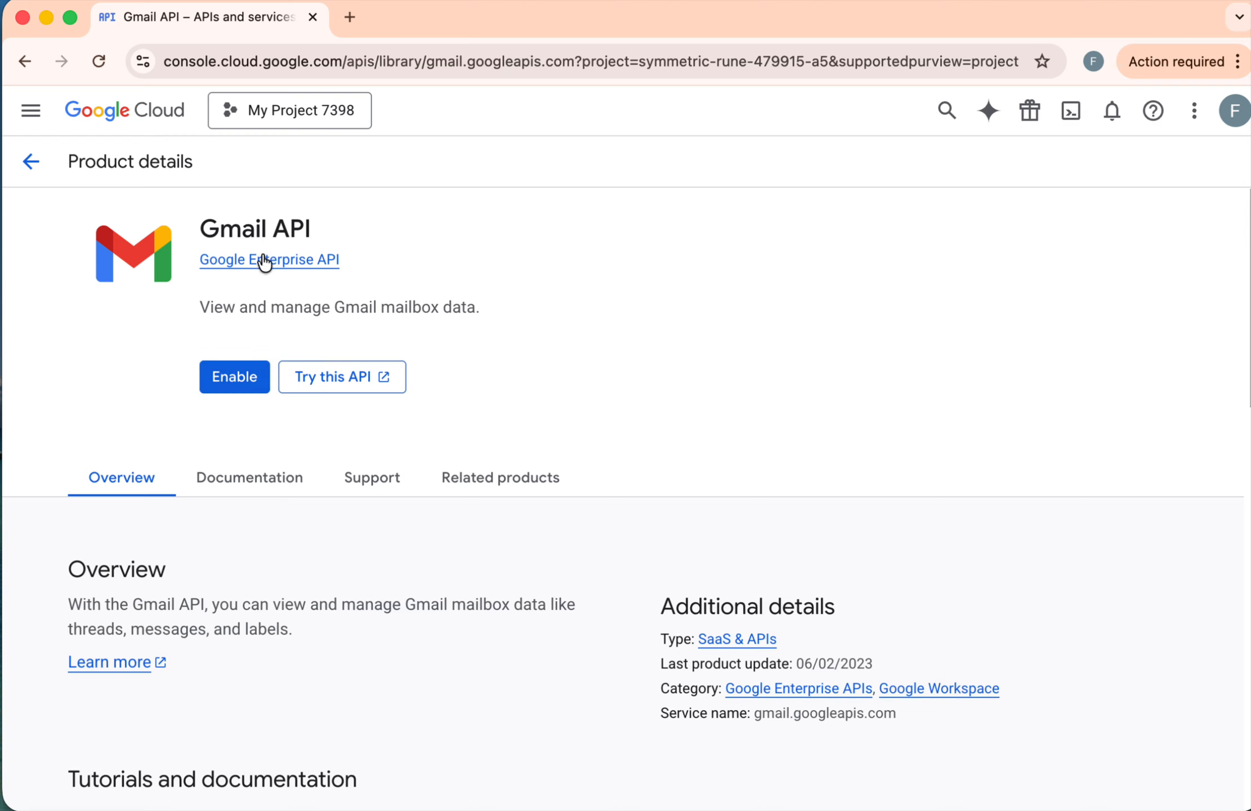
click(235, 378)
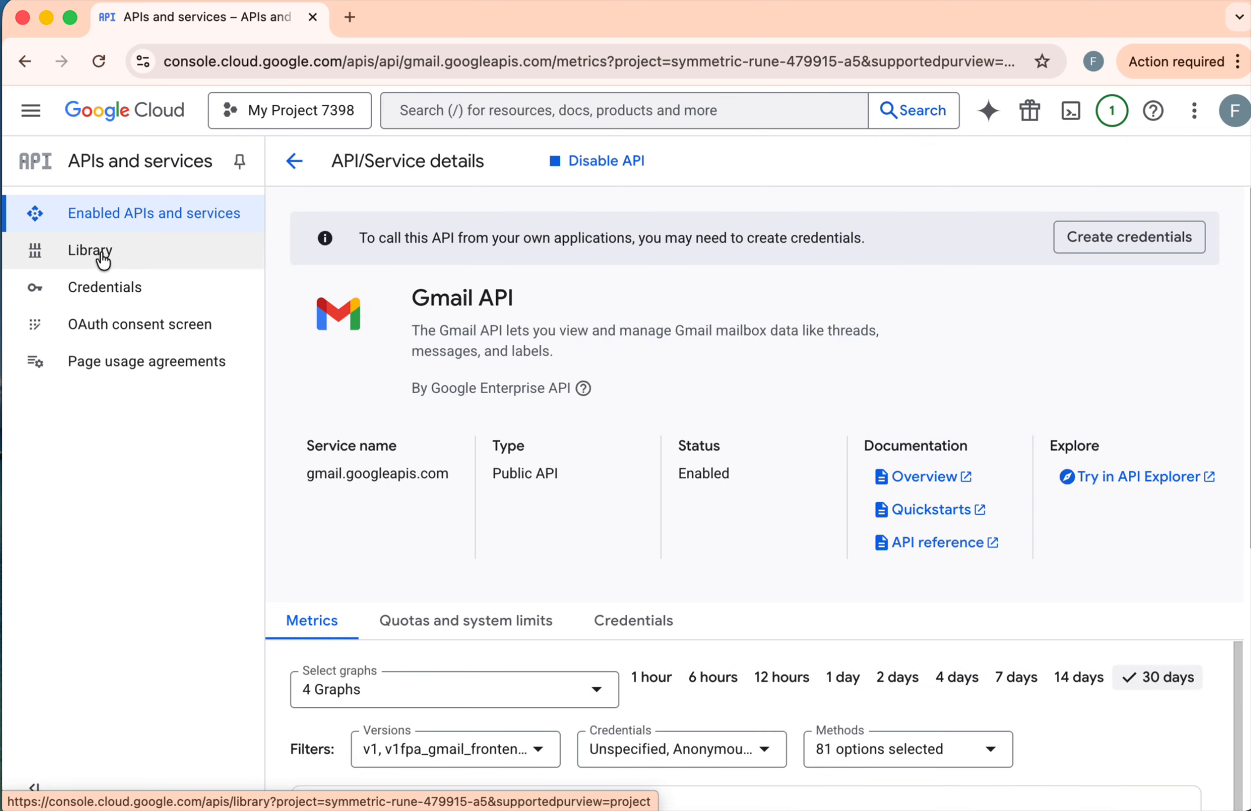
Step: Find the Google Sheets API among all Google Workspace APIs in the library and enable it for the project
click(79, 254)
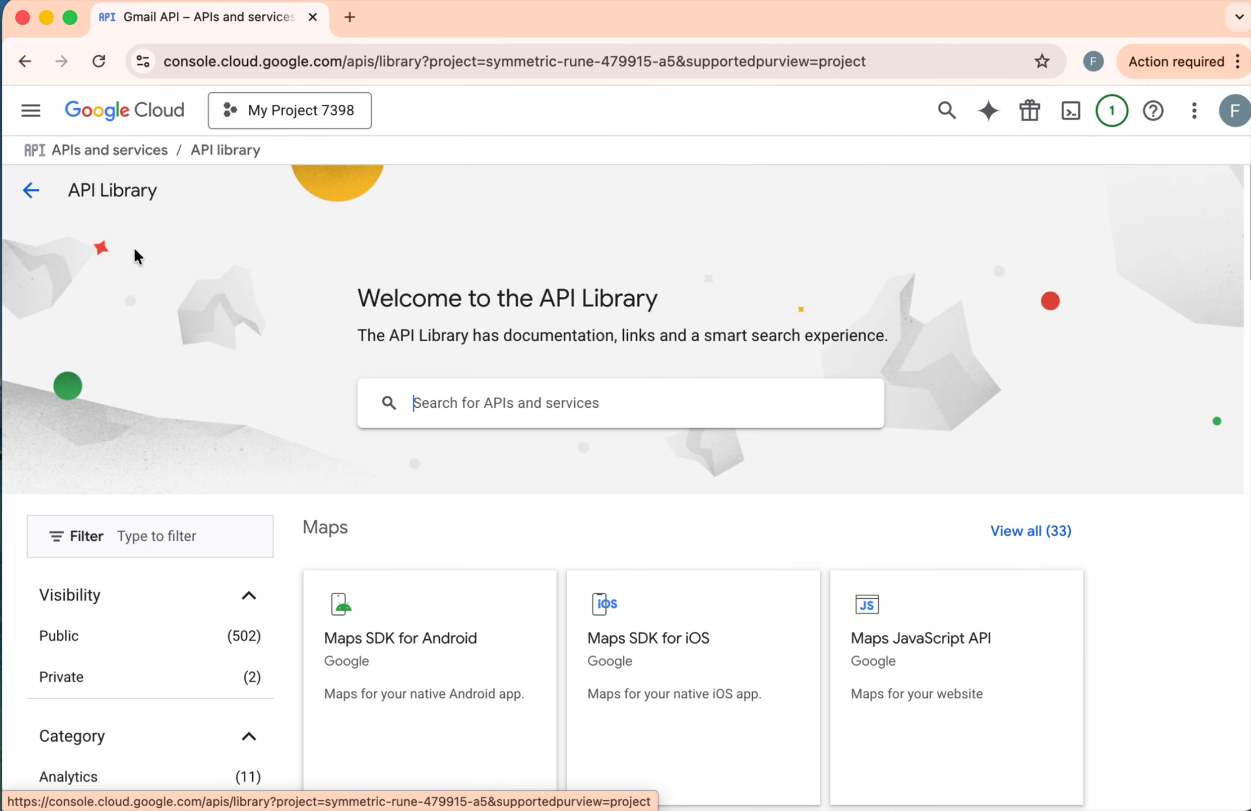
scroll(977, 698, down, 9)
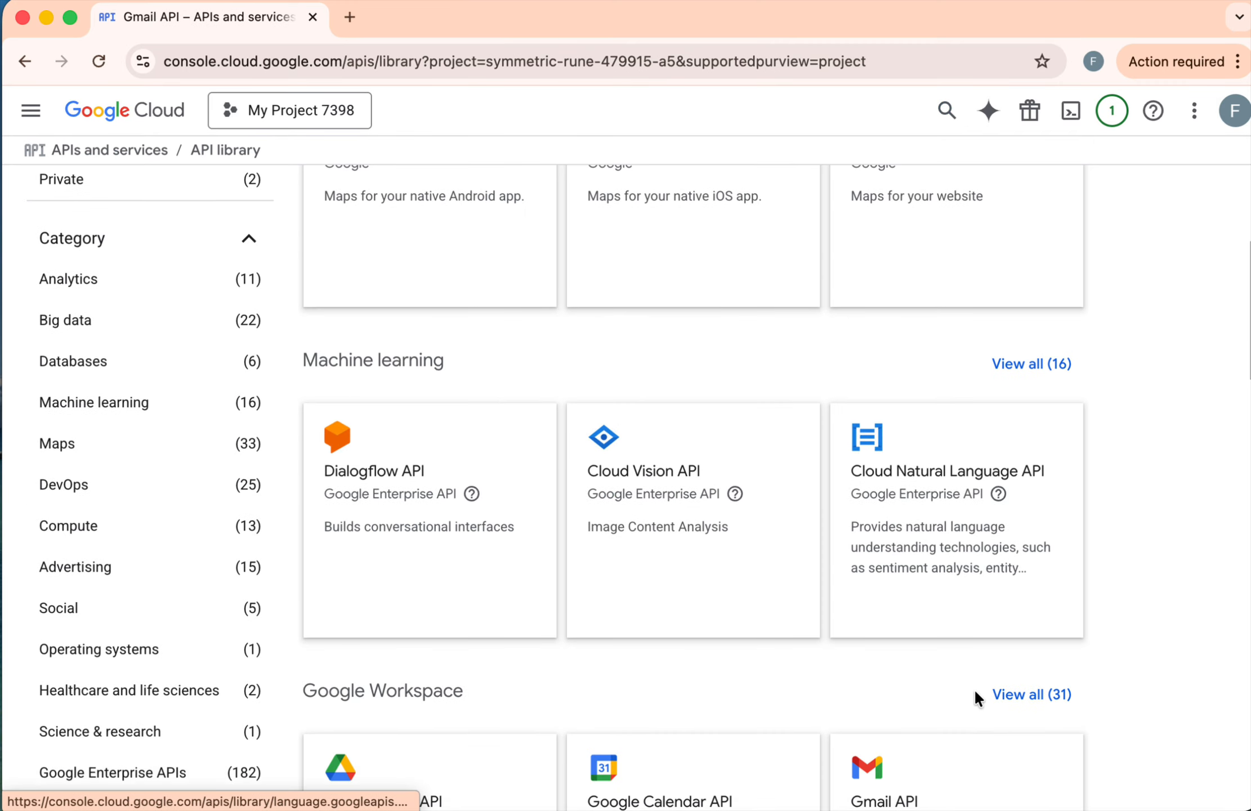
scroll(975, 693, down, 6)
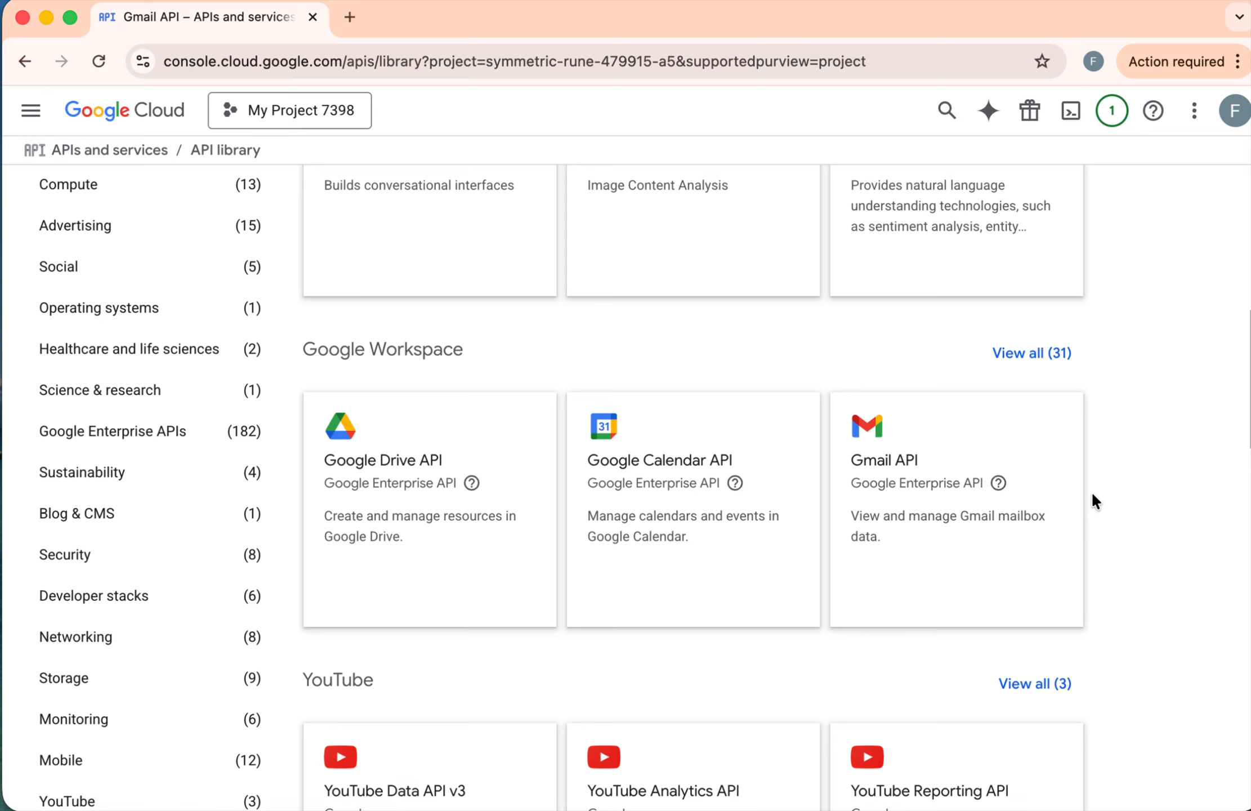
click(1022, 359)
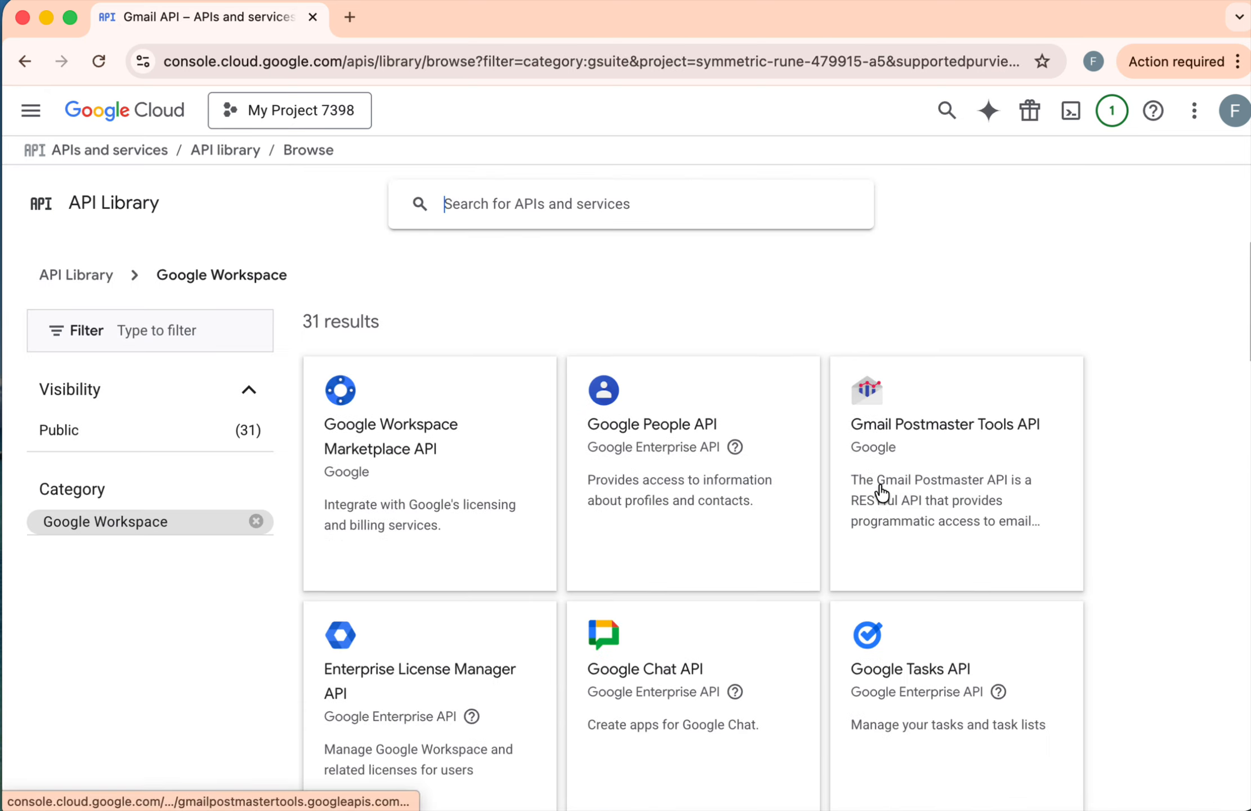
scroll(882, 492, down, 10)
scroll(881, 492, down, 14)
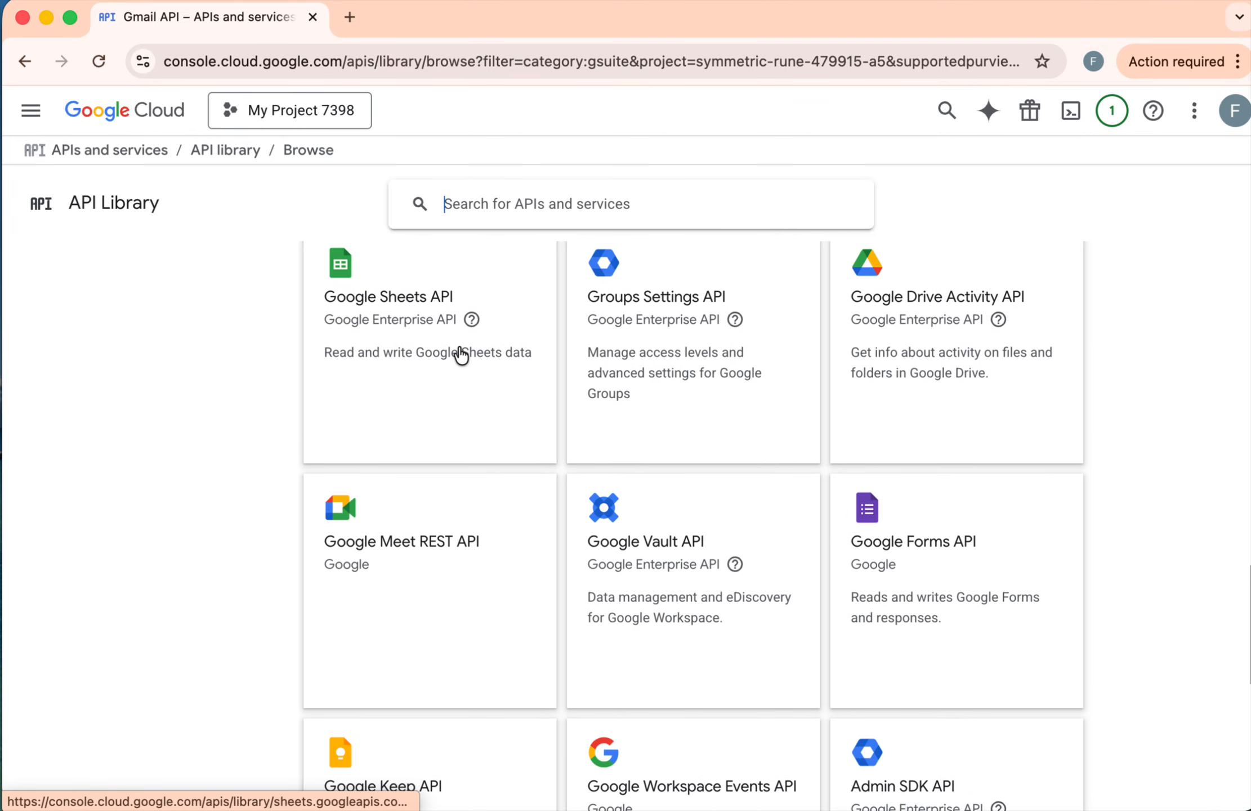
scroll(435, 364, up, 3)
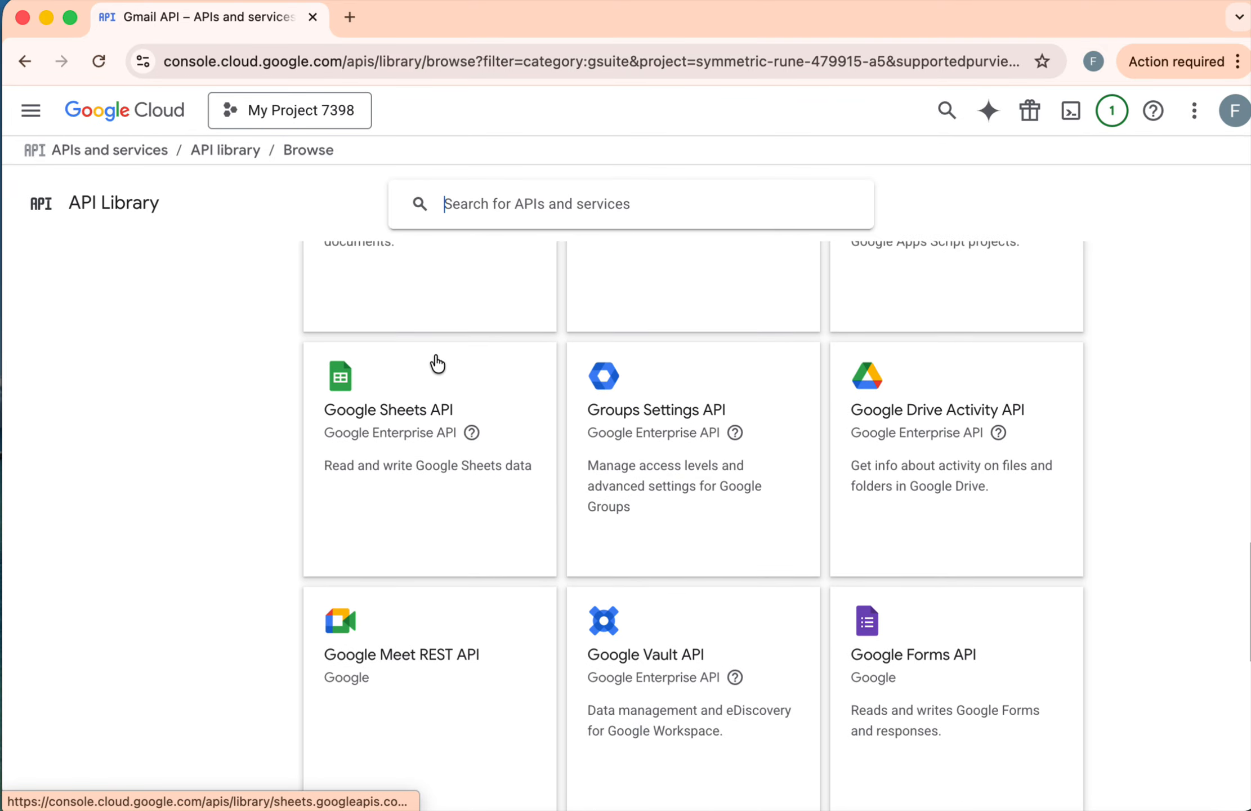
click(394, 435)
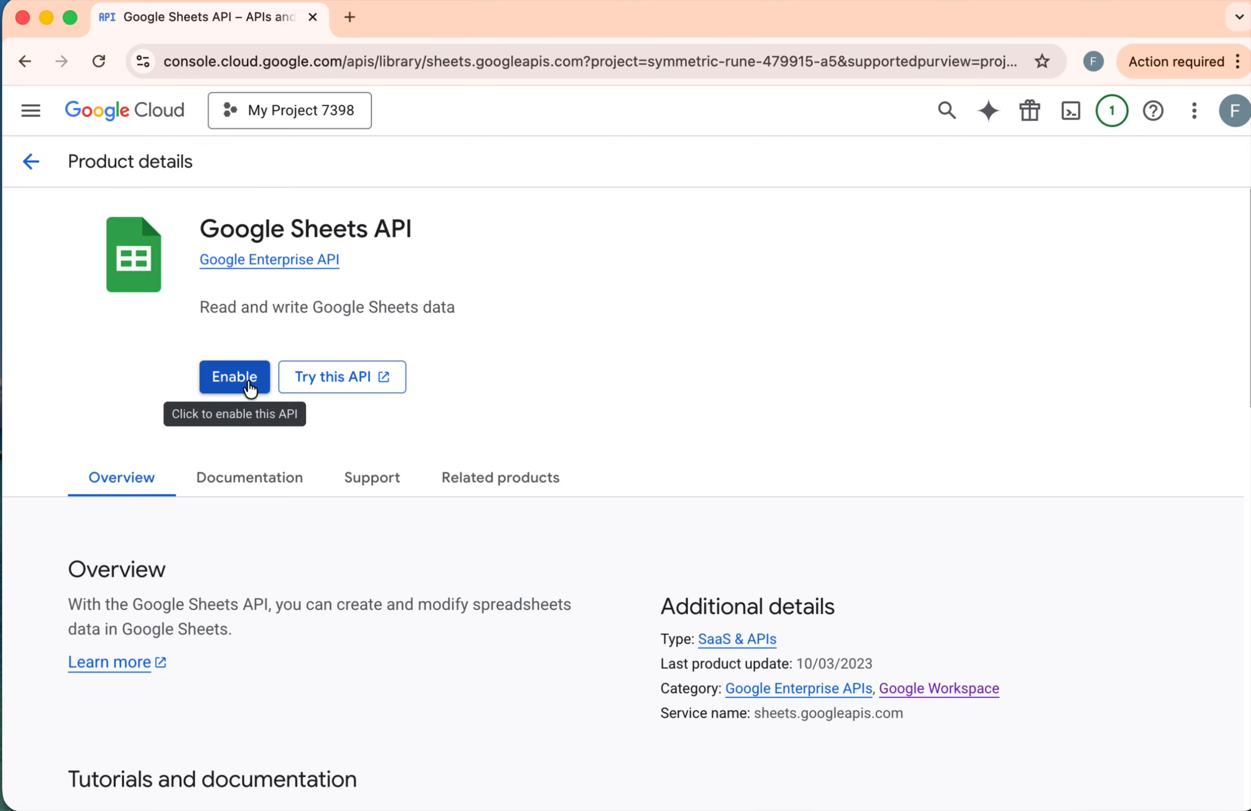
click(247, 384)
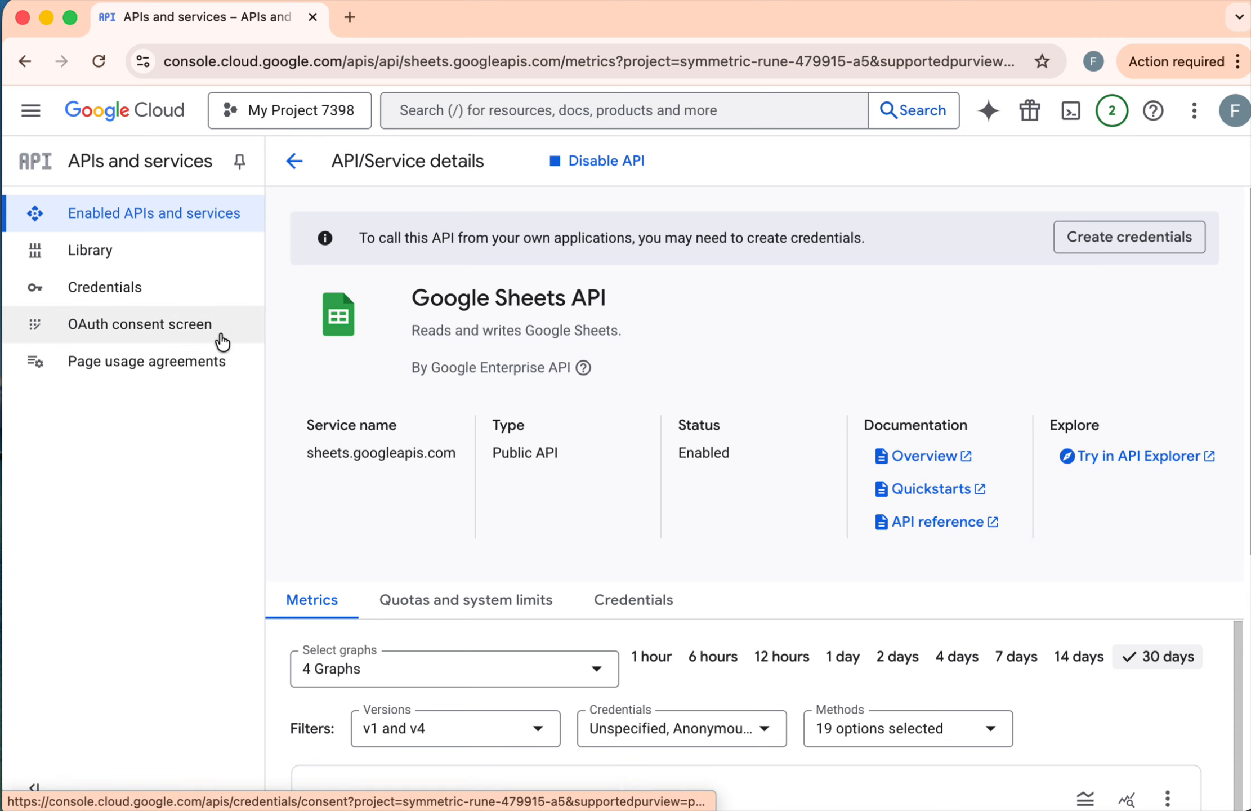
Step: Start configuring the OAuth consent screen with the app name My First App and the account's e-mail as user support email
click(161, 341)
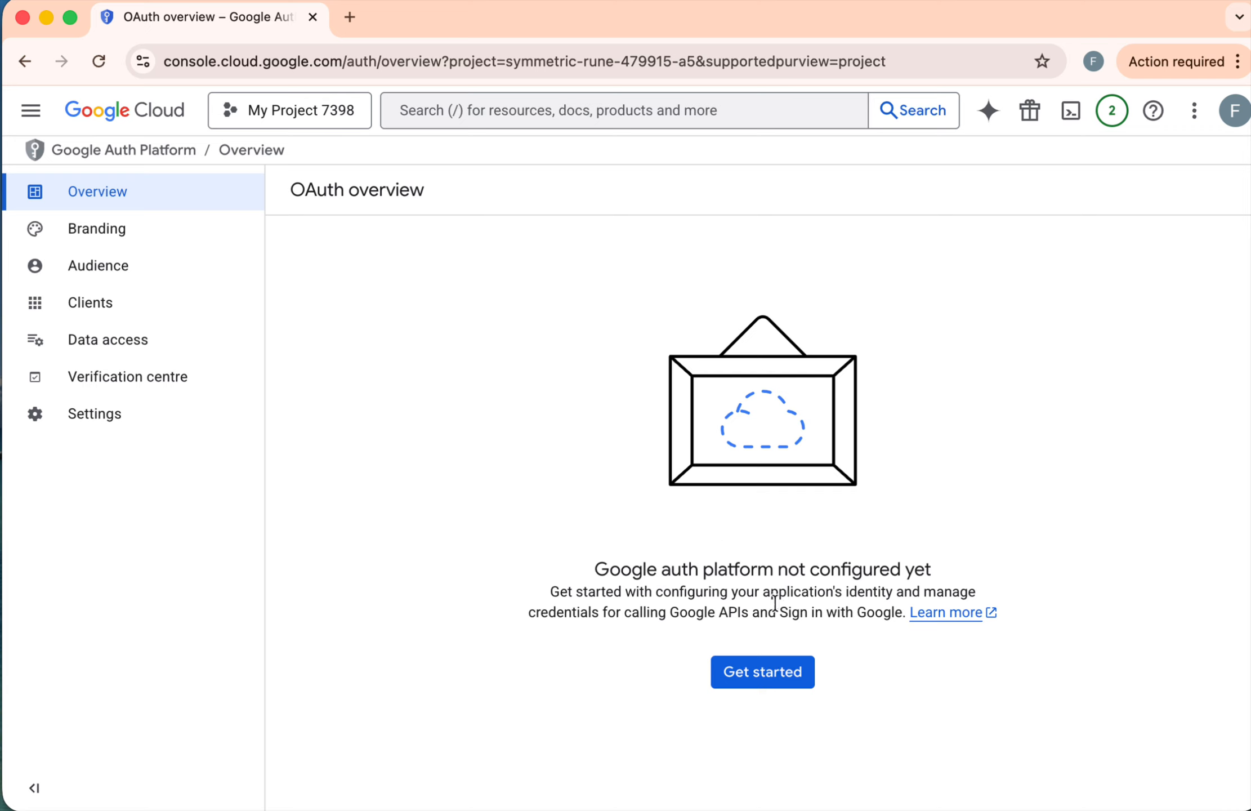
click(763, 673)
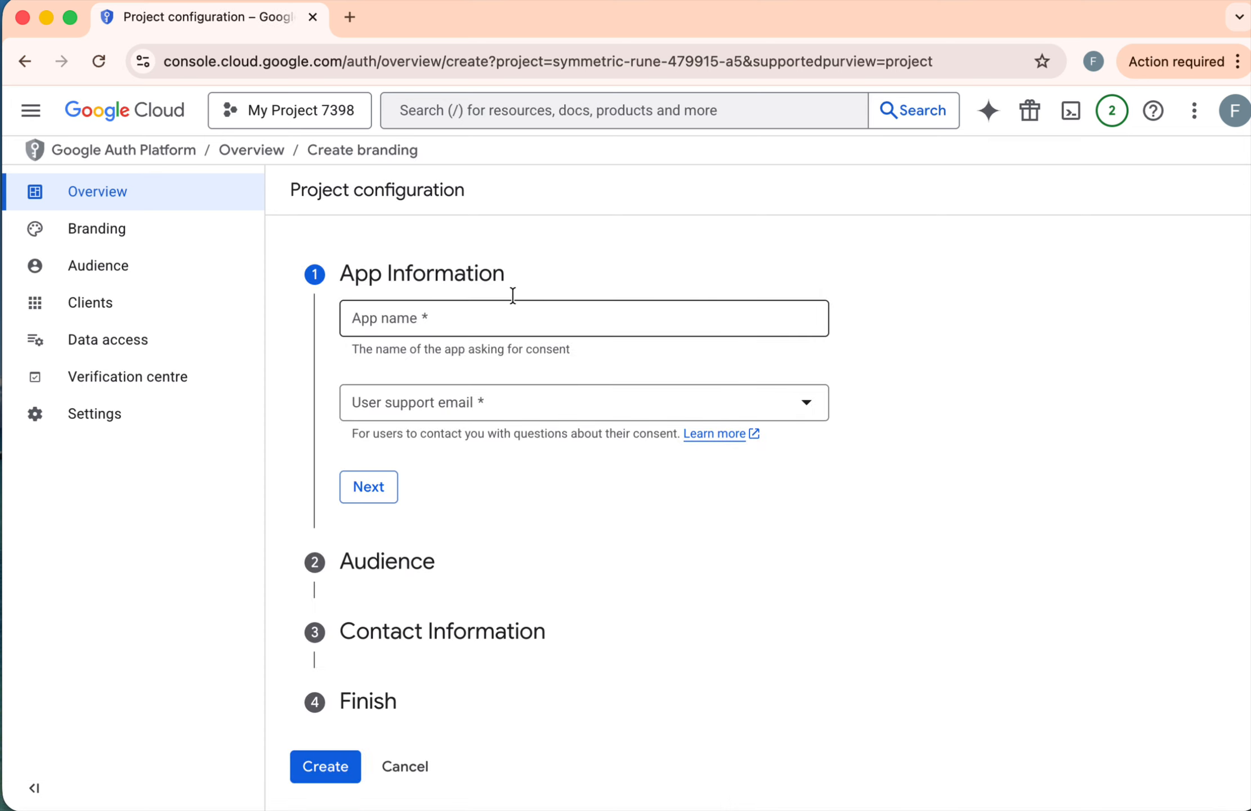
click(455, 313)
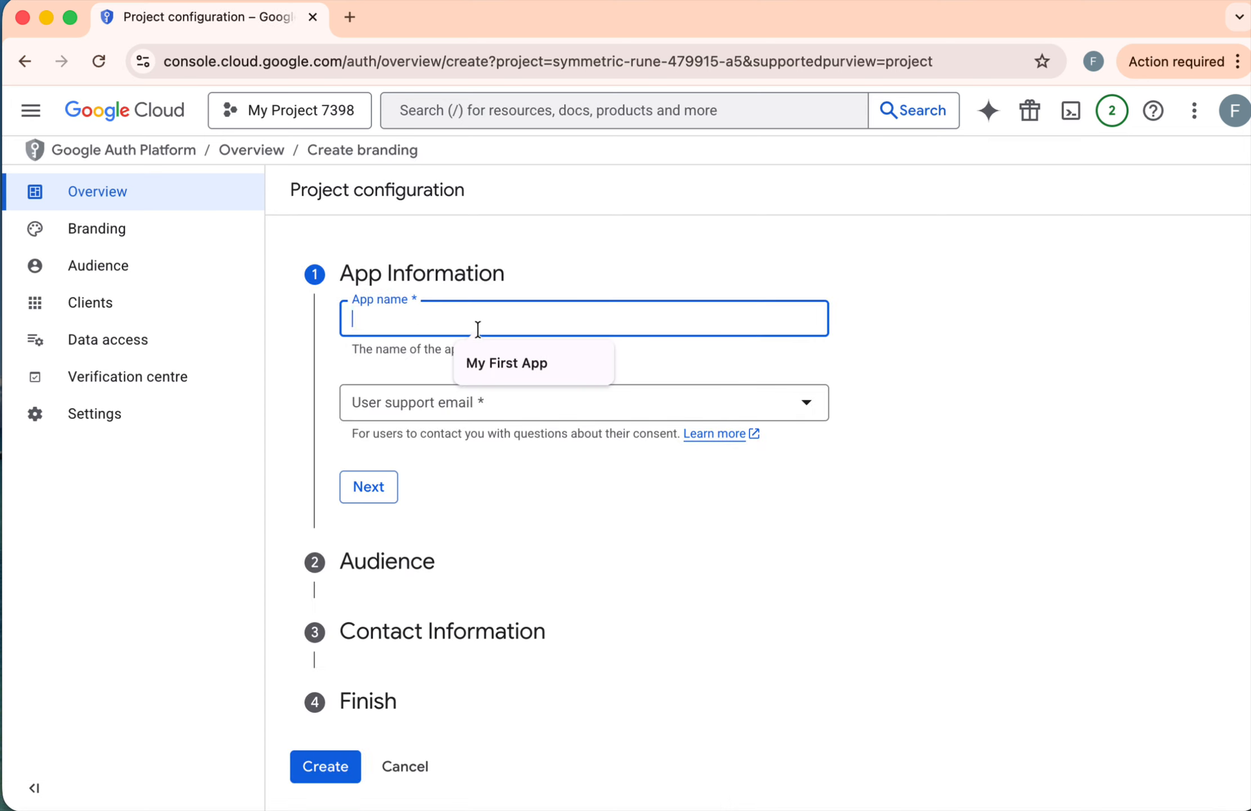
click(521, 362)
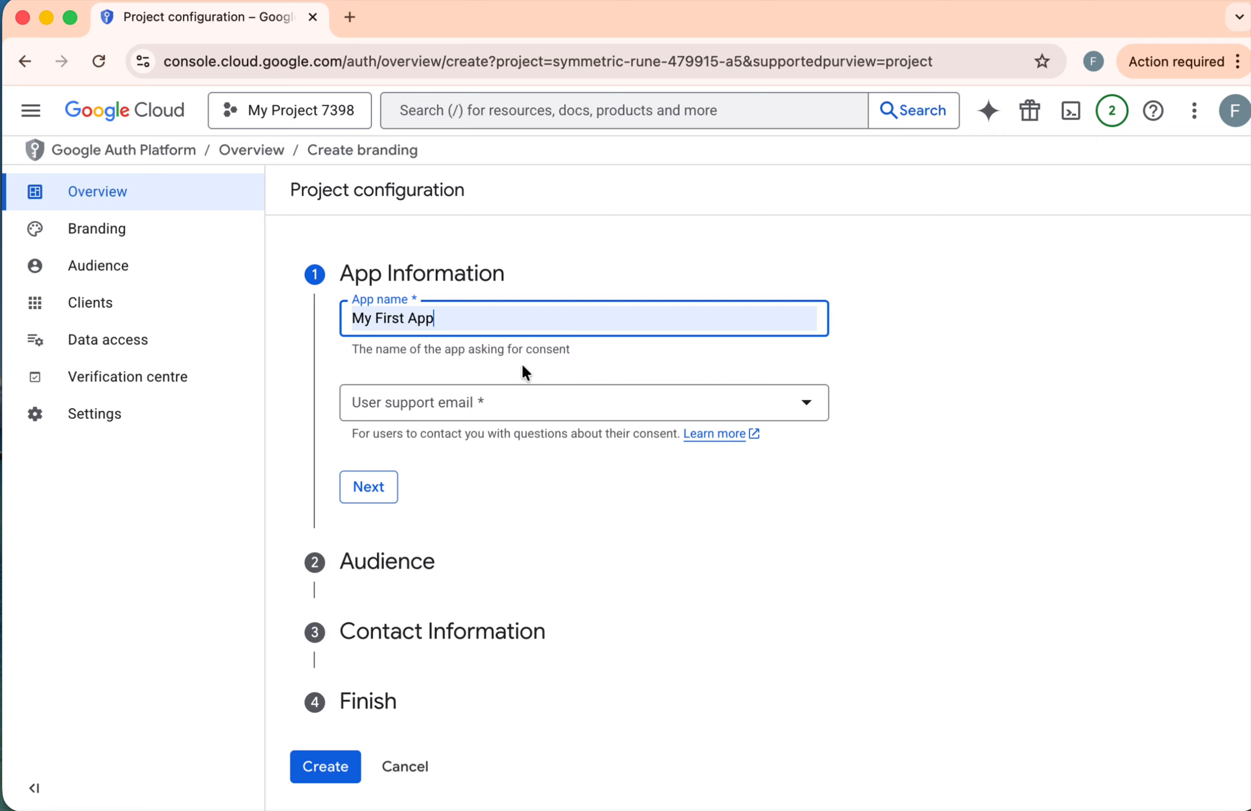
click(526, 413)
click(490, 437)
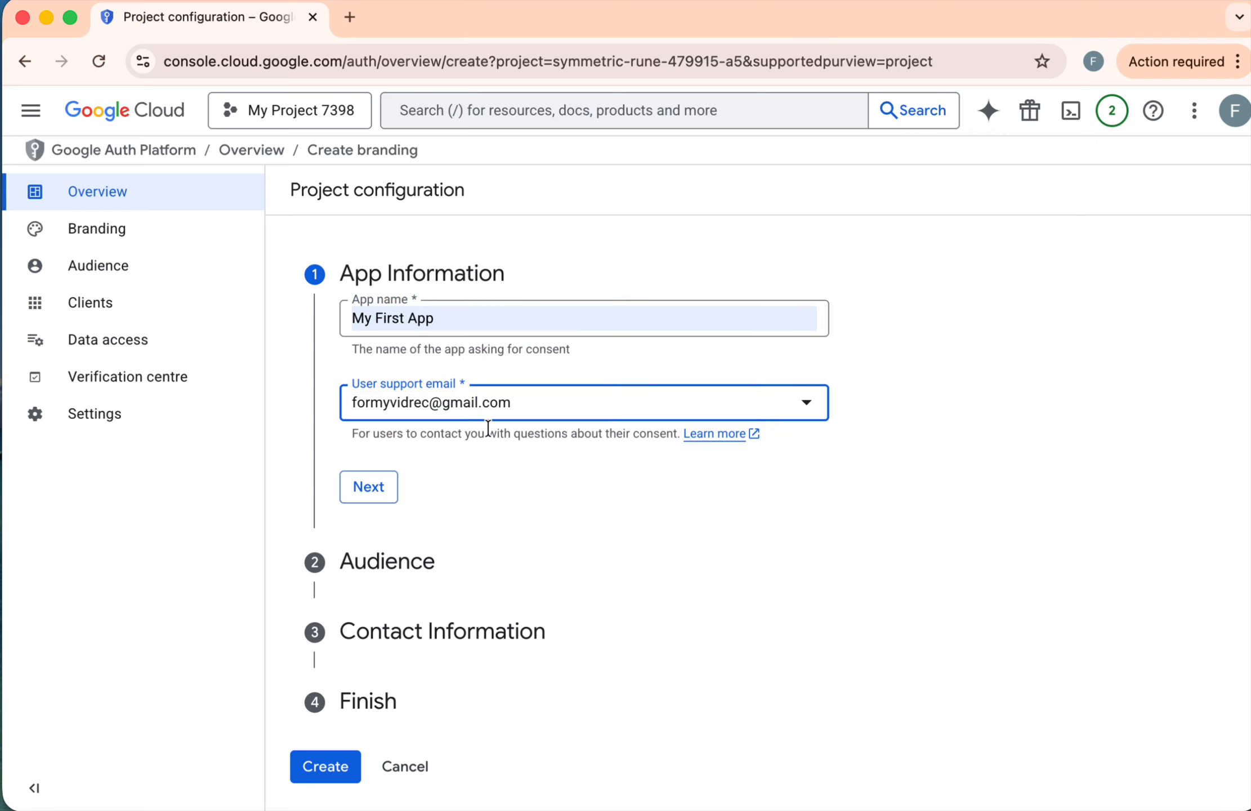
click(355, 488)
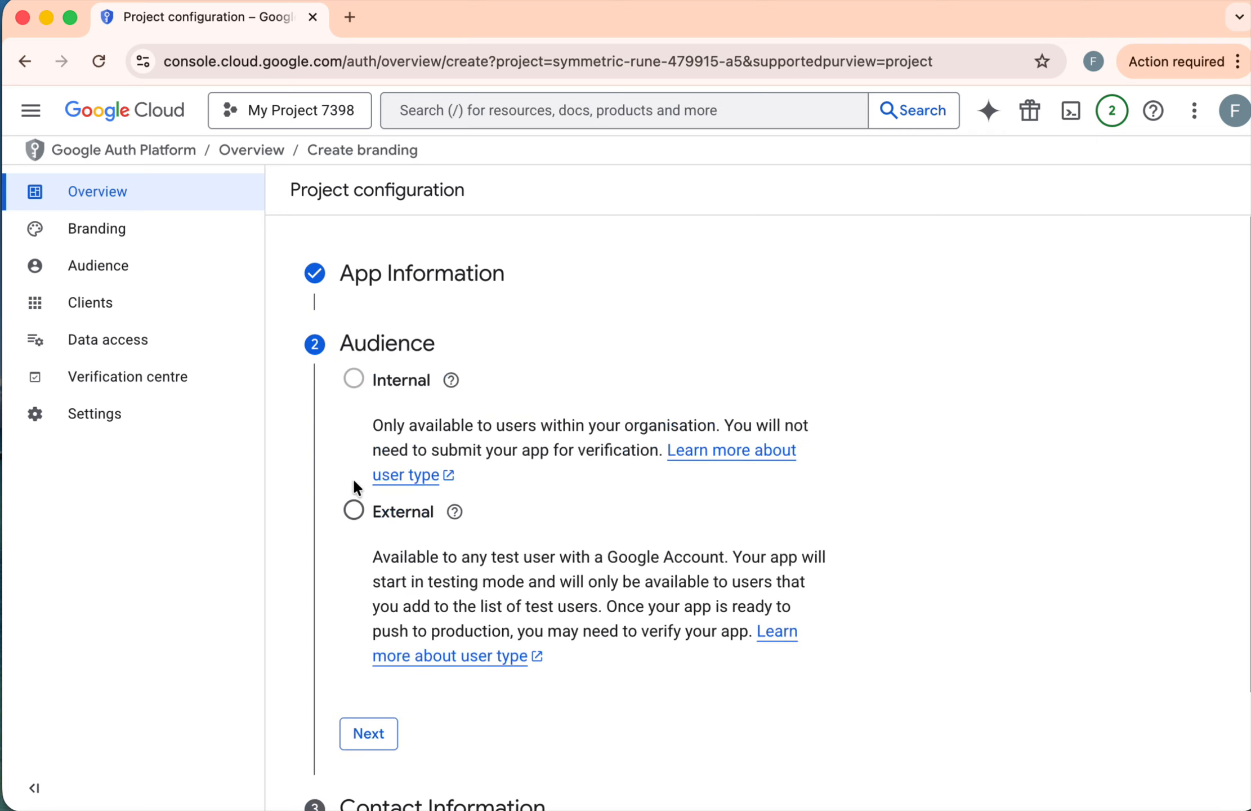
Step: Set the app's audience to External and continue to the contact information
scroll(693, 509, down, 3)
scroll(690, 509, up, 2)
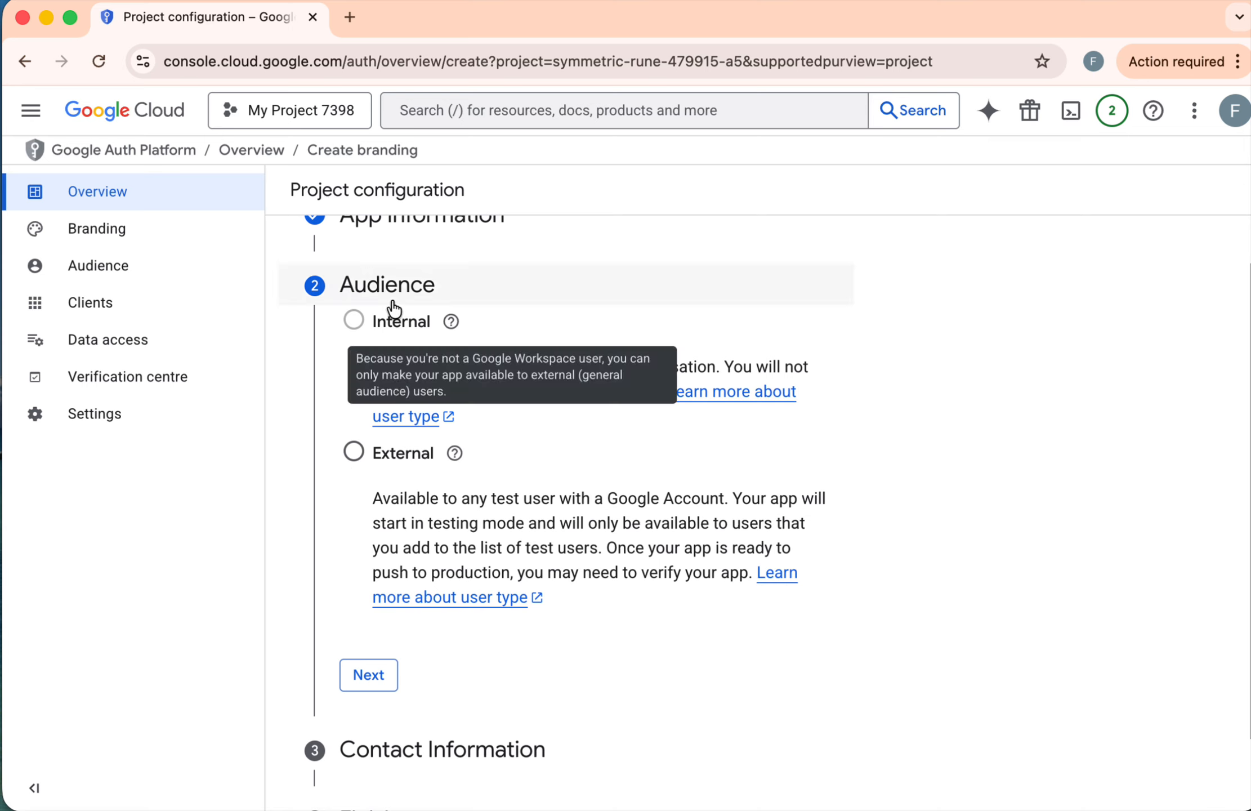
click(354, 459)
scroll(676, 522, down, 3)
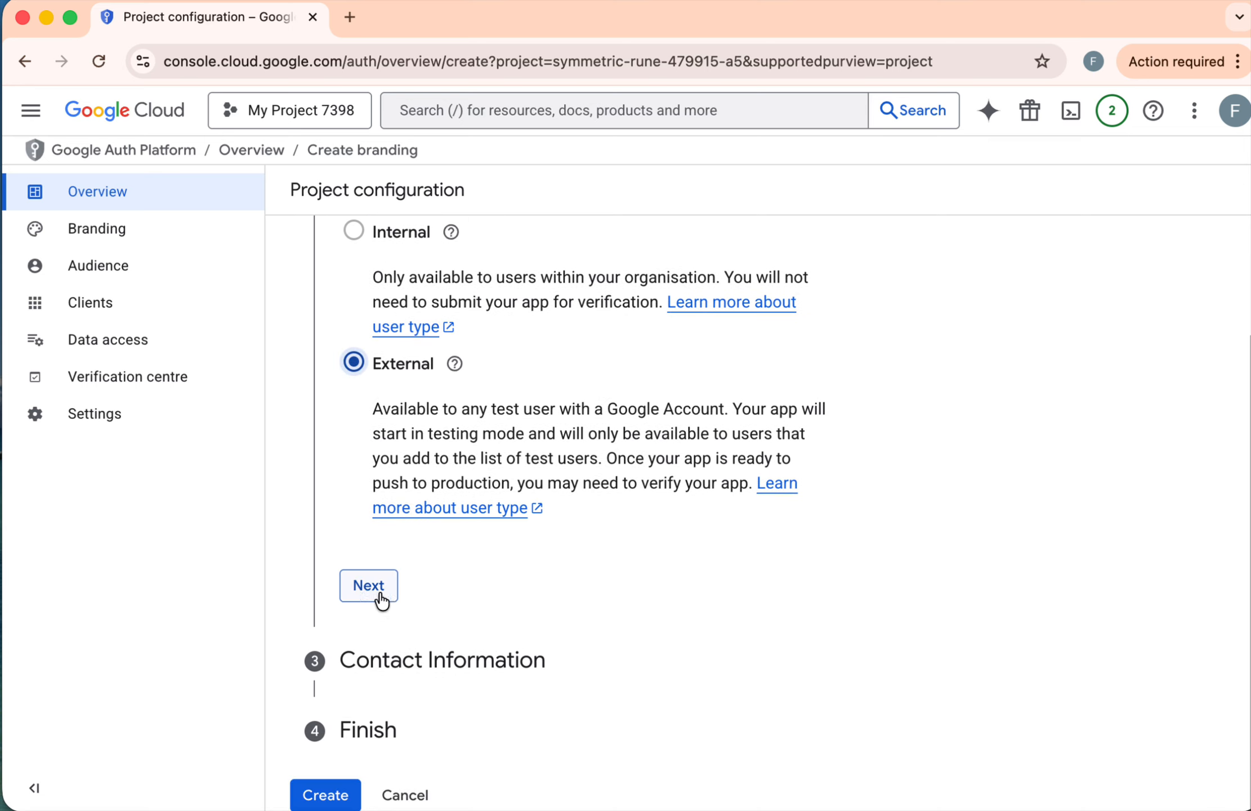
click(360, 588)
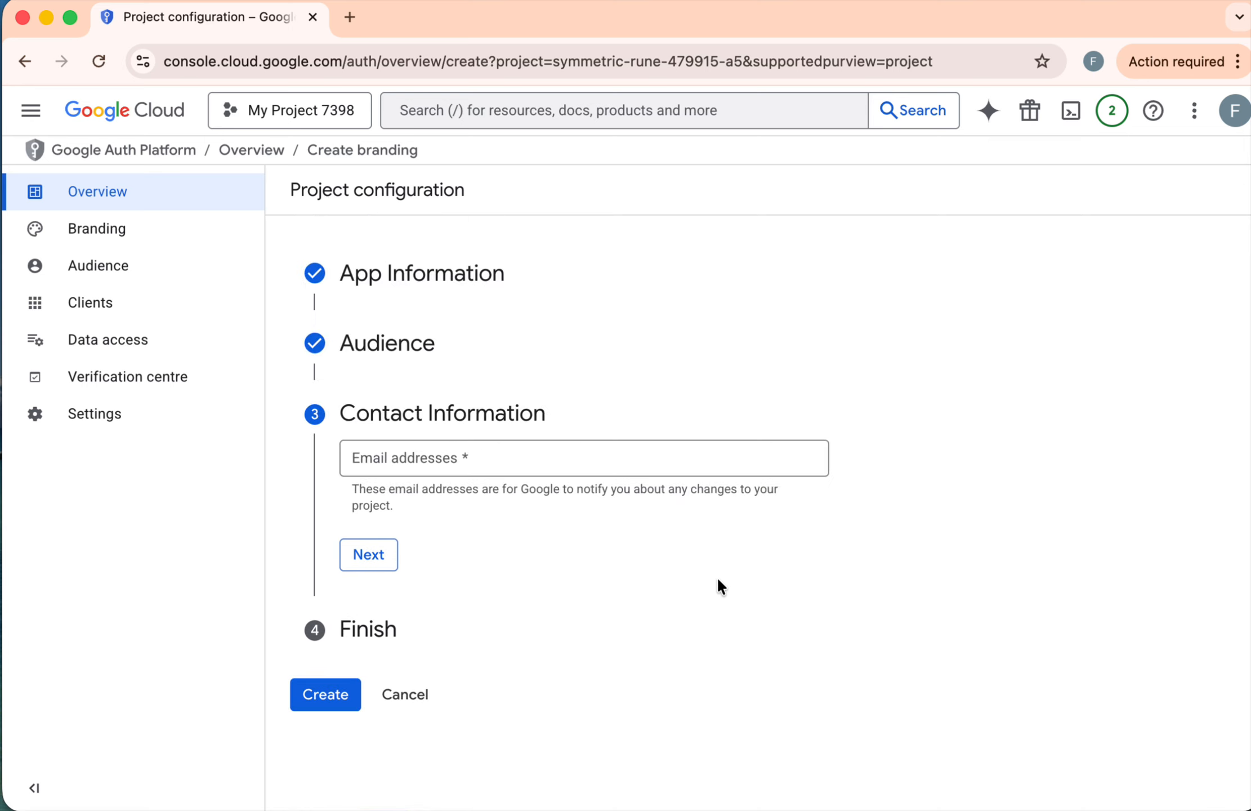
Step: Enter the developer's contact e-mail address for project notifications and continue to the Finish section
click(500, 459)
text(form)
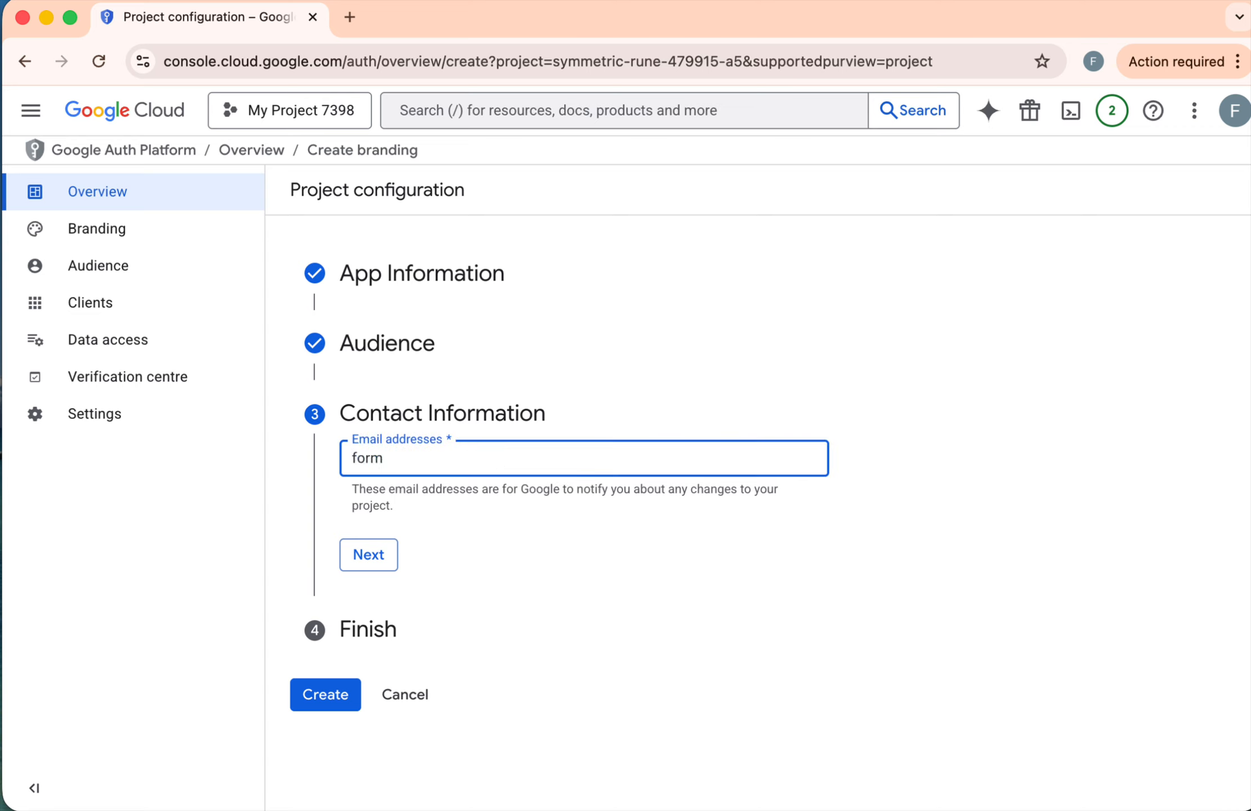
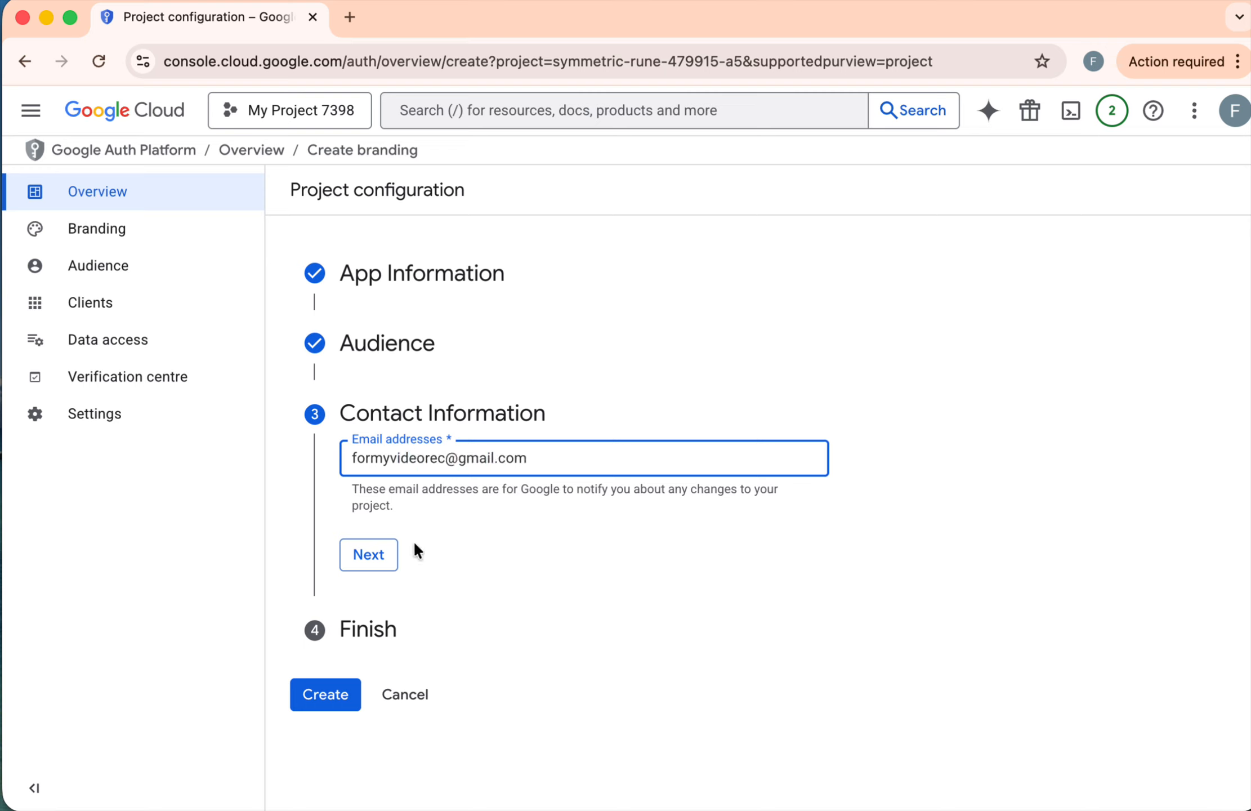
click(428, 457)
key(BackSpace)
key(BackSpace)
click(383, 555)
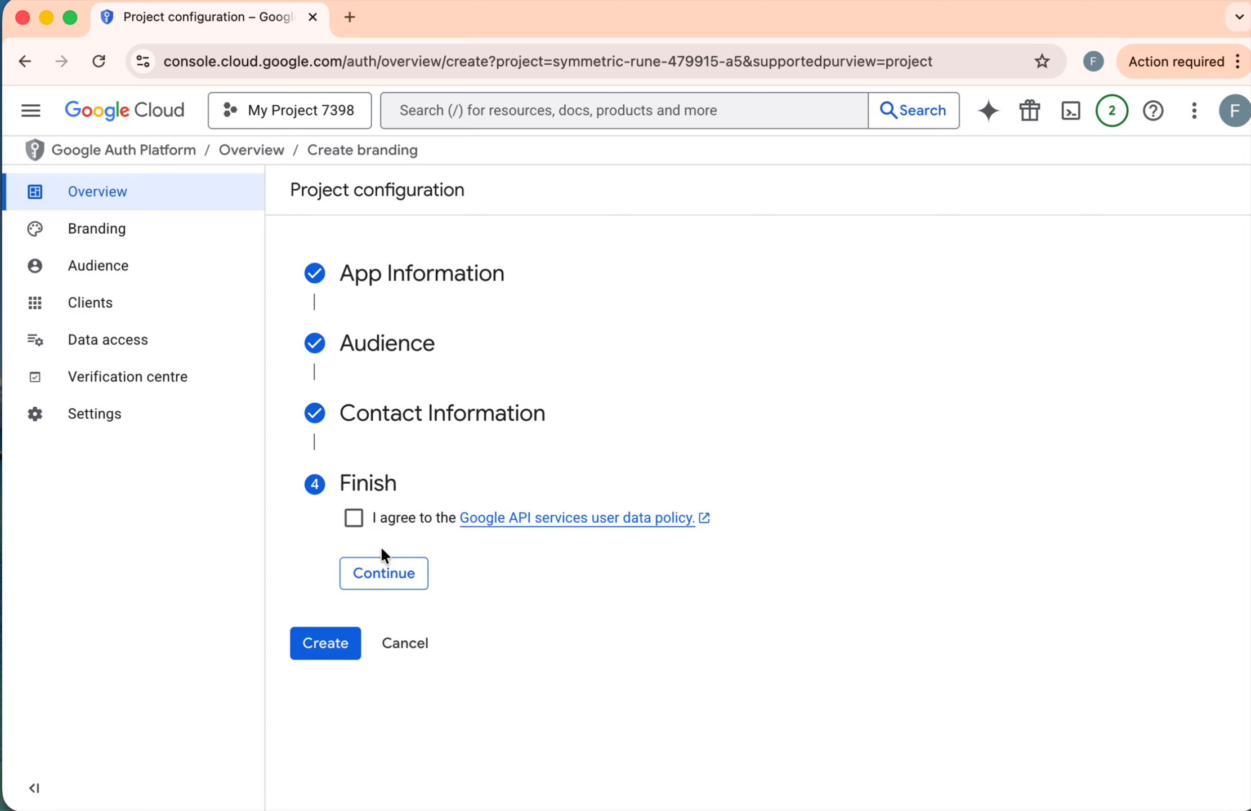
Step: Agree to the Google API services user data policy and create the OAuth configuration for the project
click(354, 521)
click(381, 576)
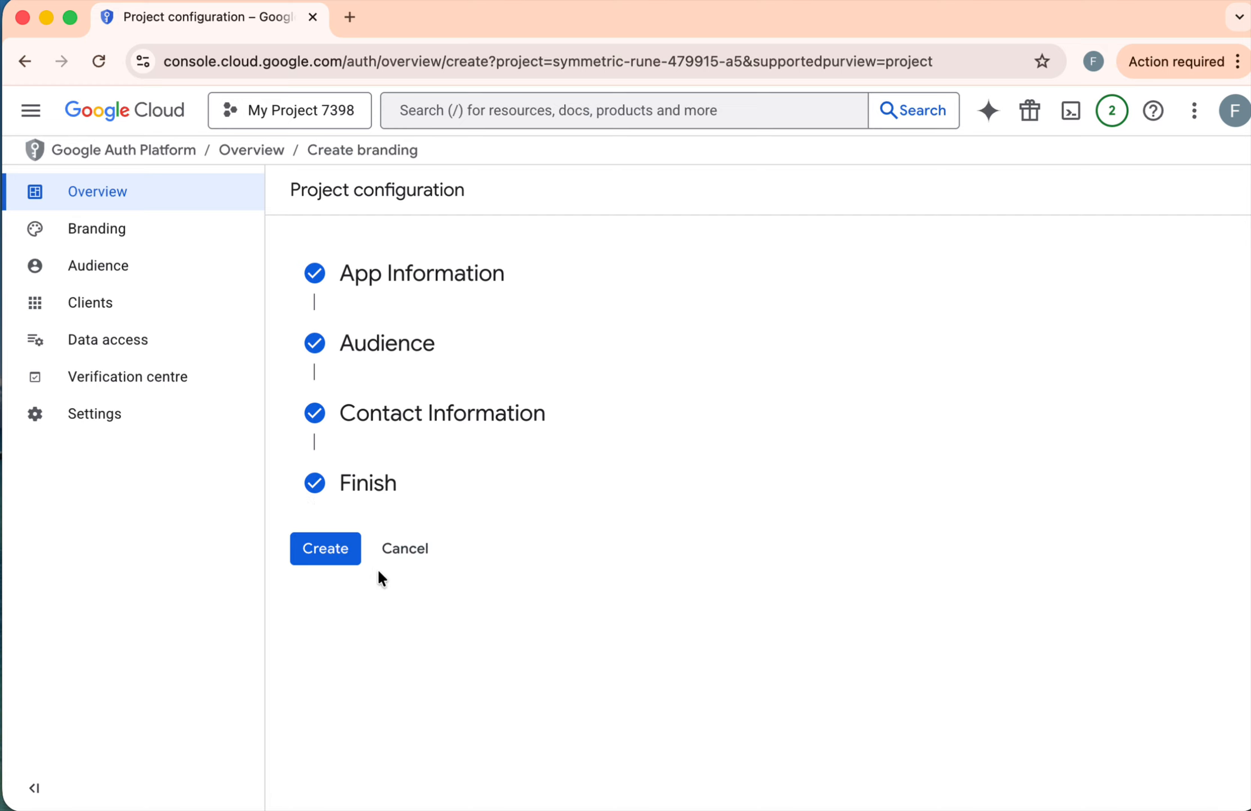
click(321, 559)
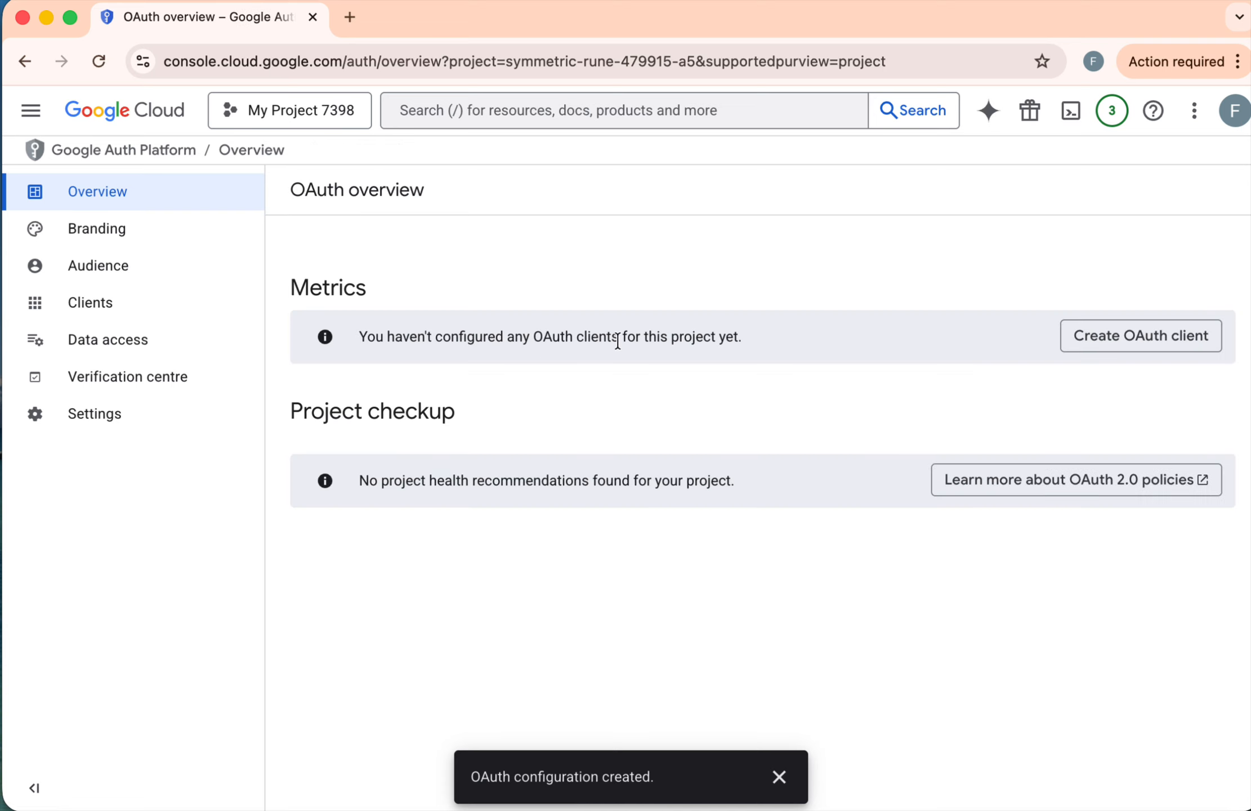
Step: Start a new OAuth client ID with Web application as its application type and review the origin and redirect URI settings
click(1122, 346)
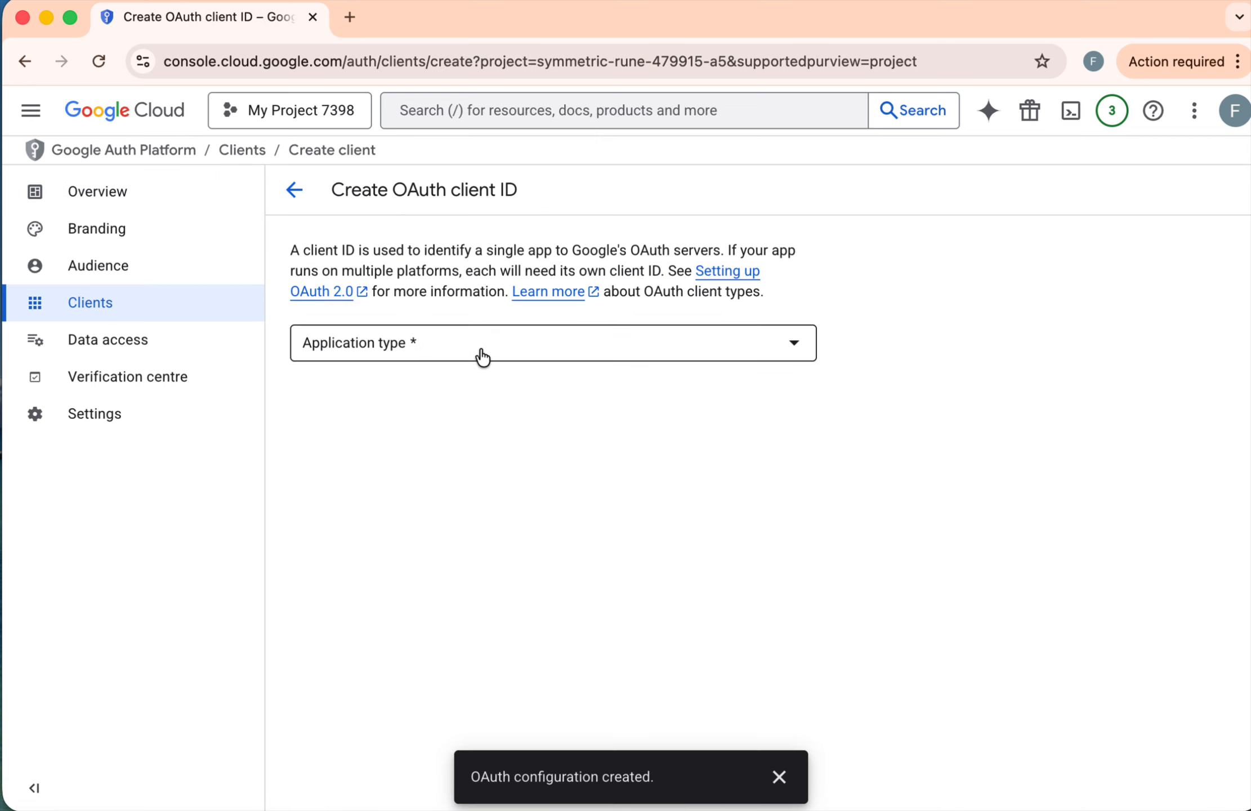
click(482, 357)
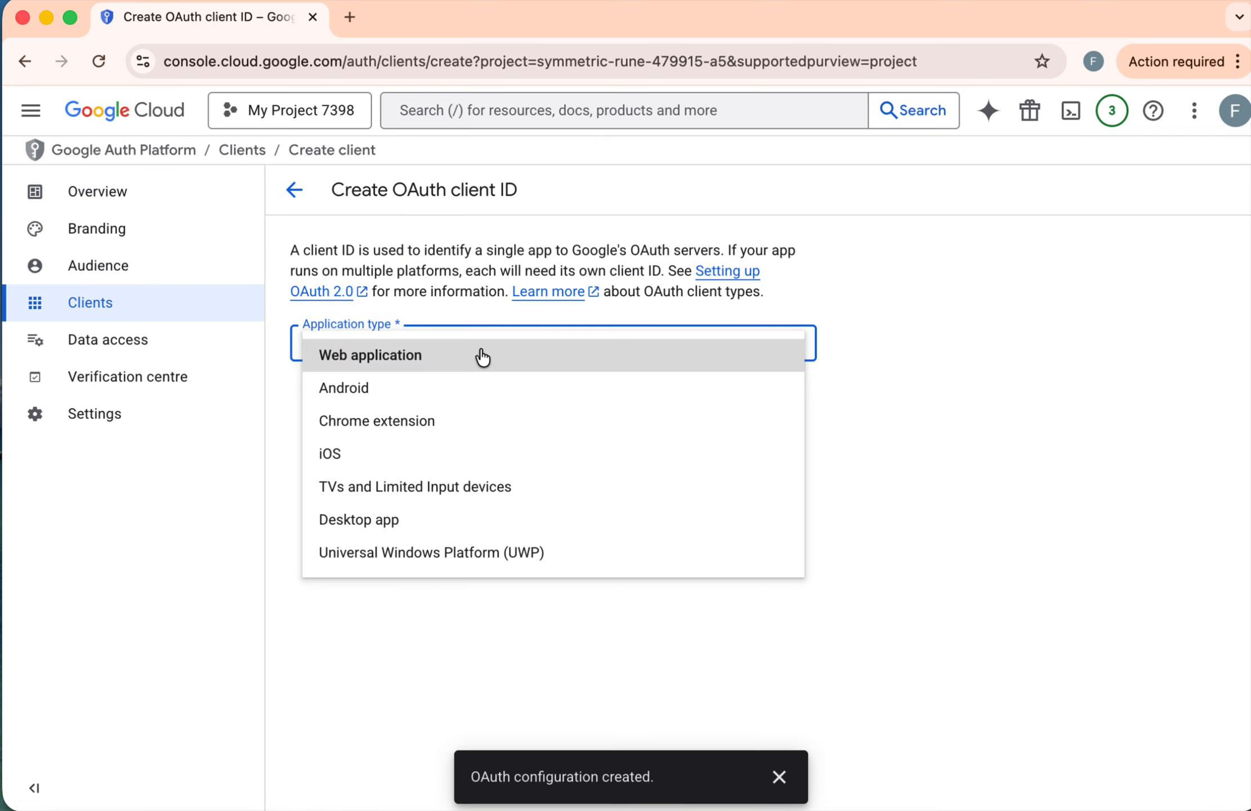
click(434, 367)
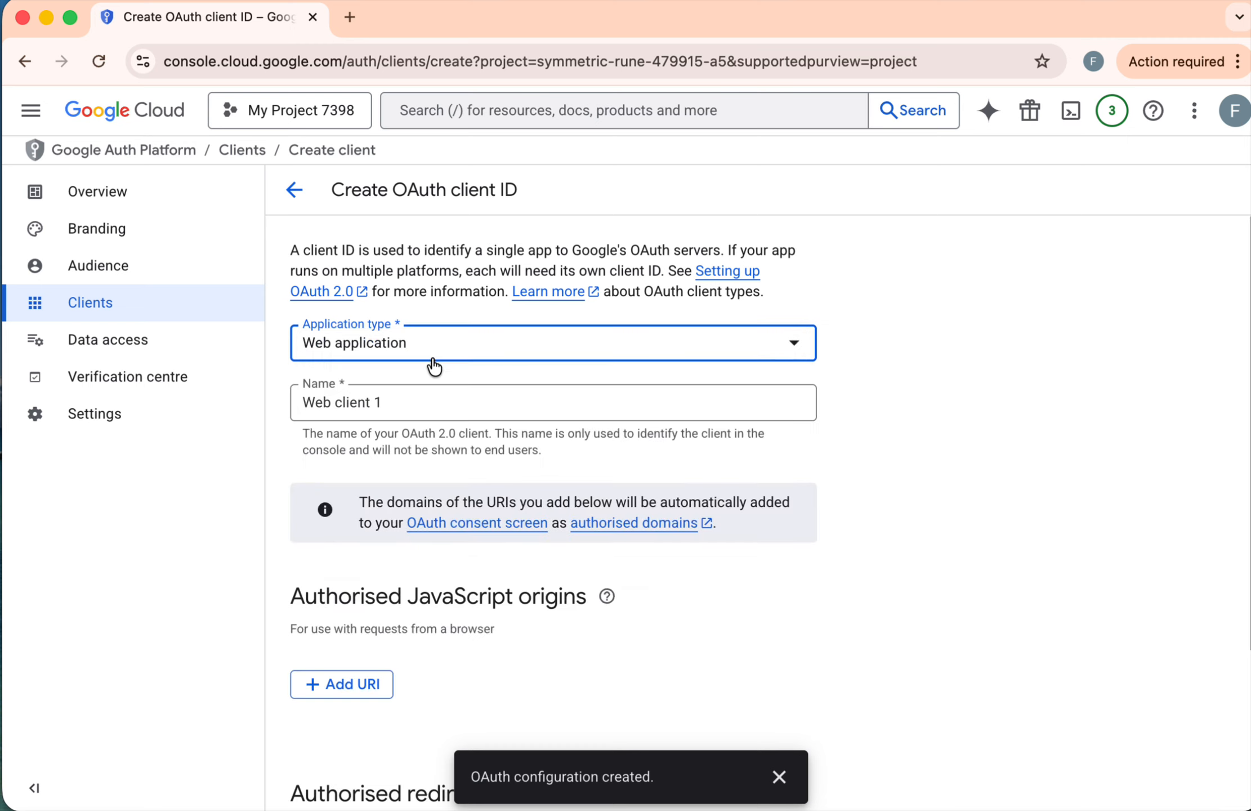
scroll(793, 554, down, 4)
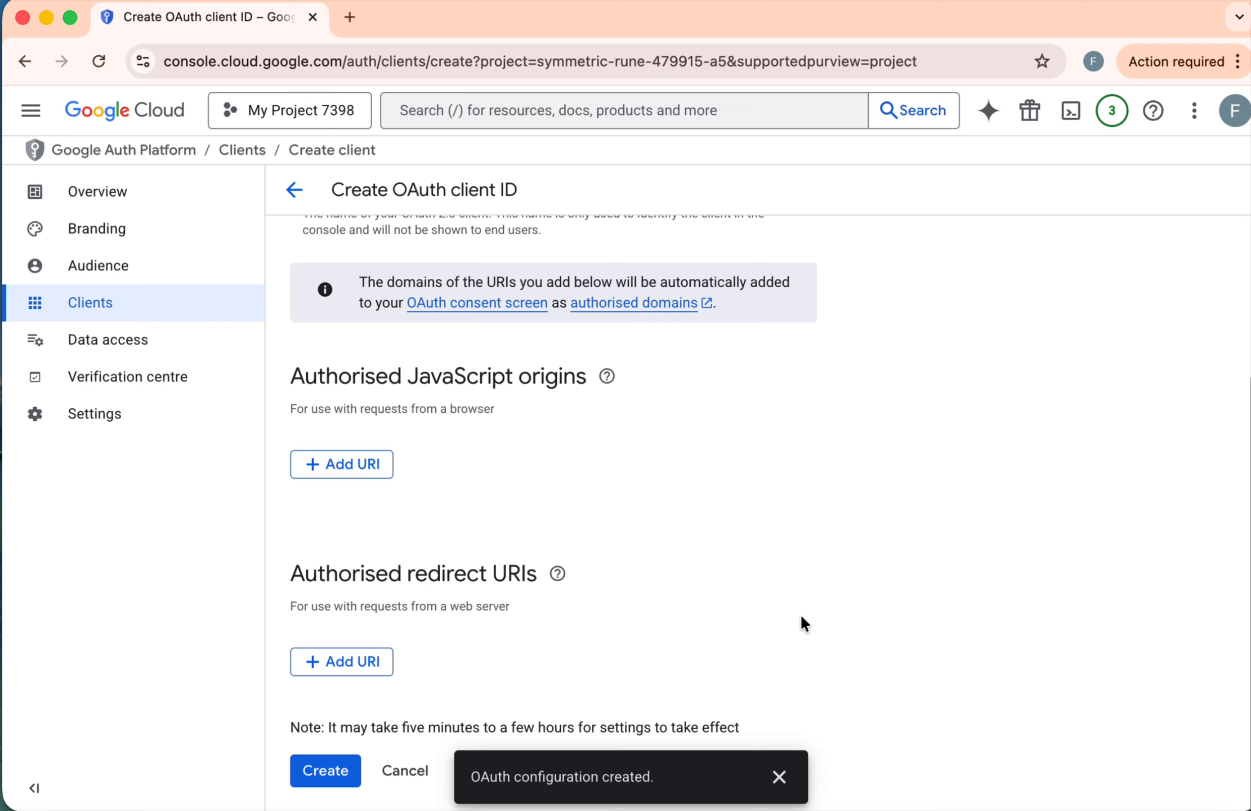
click(325, 784)
scroll(616, 581, up, 5)
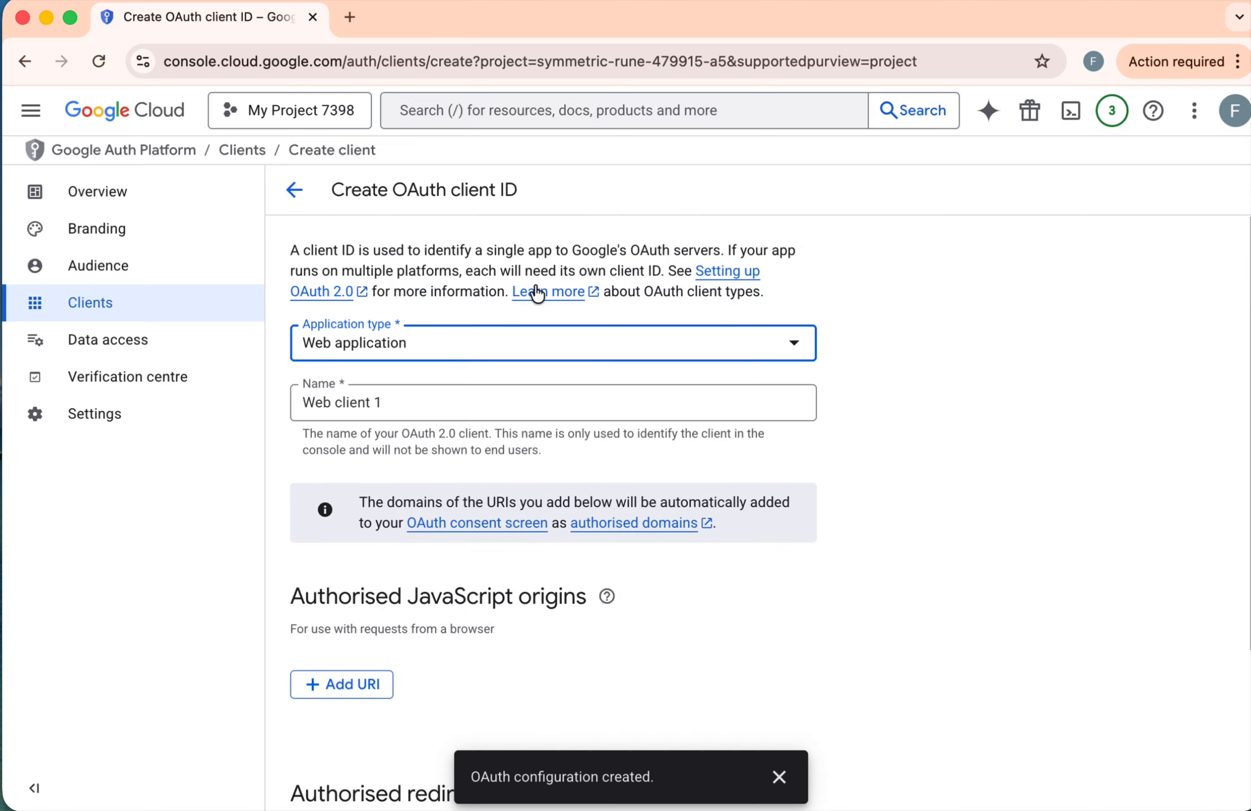